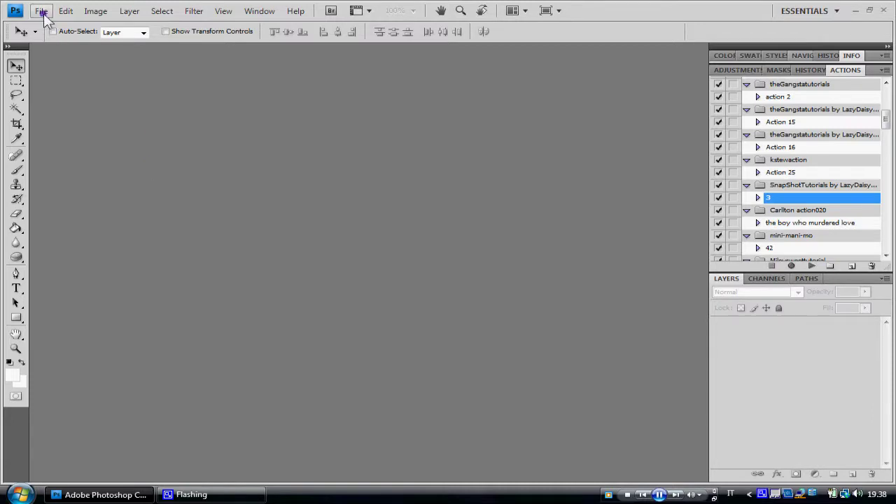
Step: Create a blank white document from the 1280 × 800 px preset
{"action": "left_click", "coordinate": [41, 11]}
{"action": "left_click", "coordinate": [434, 135]}
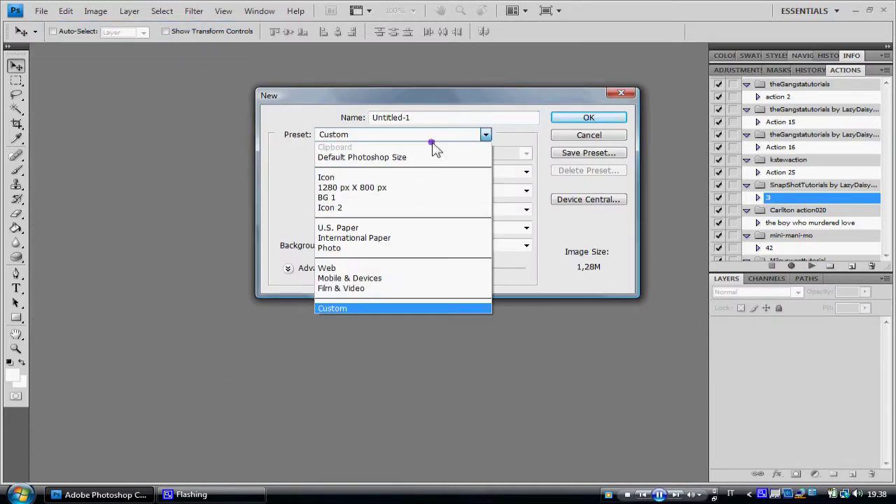
{"action": "left_click", "coordinate": [404, 190]}
{"action": "double_click", "coordinate": [401, 171]}
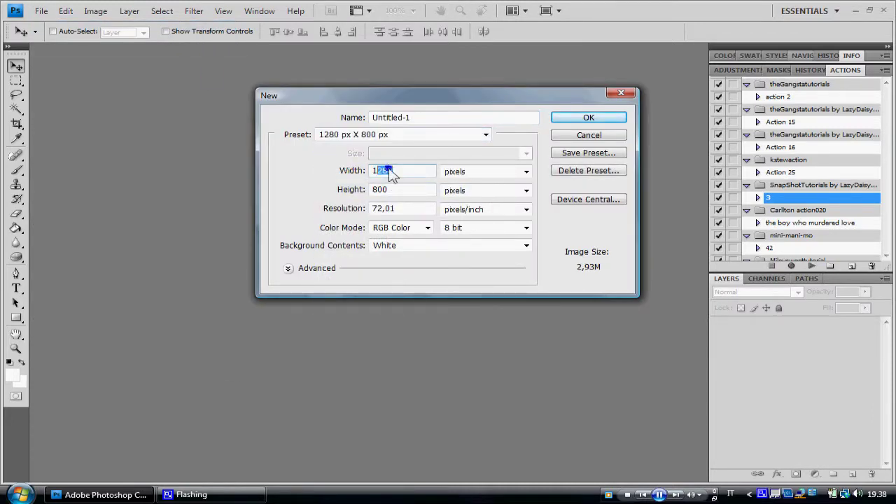
{"action": "left_click_drag", "start_coordinate": [404, 189], "coordinate": [357, 191]}
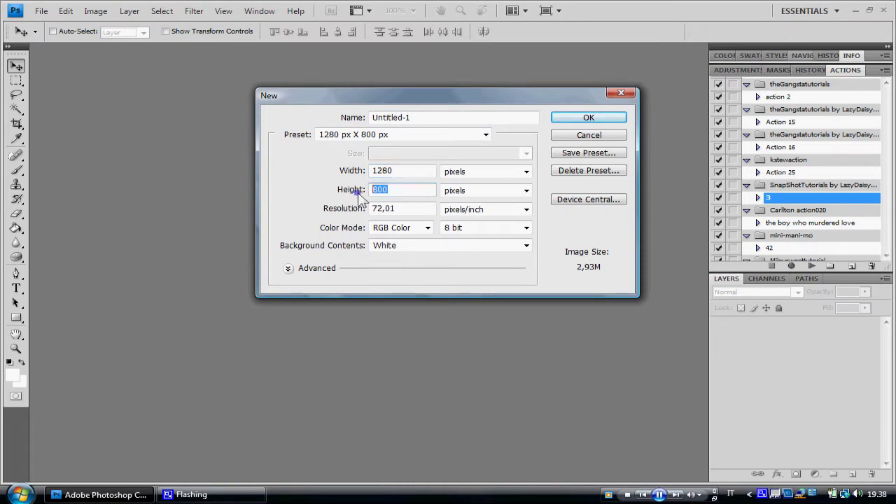
{"action": "left_click", "coordinate": [563, 115]}
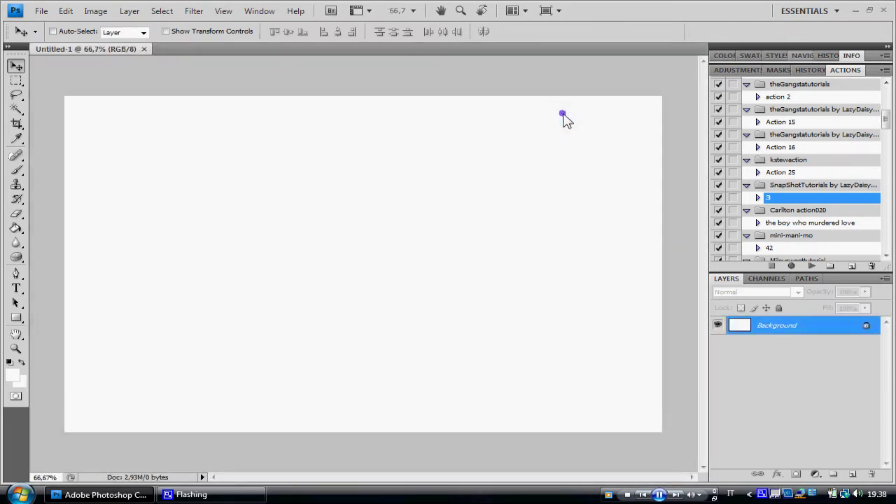
Step: Open all three images from the Immagini > BG Serebro folder
{"action": "left_click", "coordinate": [41, 11]}
{"action": "left_click", "coordinate": [56, 35]}
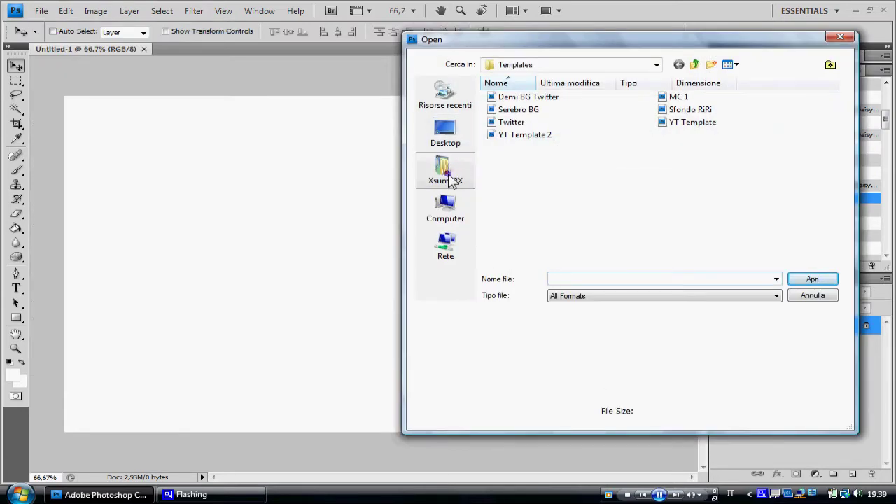
{"action": "left_click", "coordinate": [448, 175]}
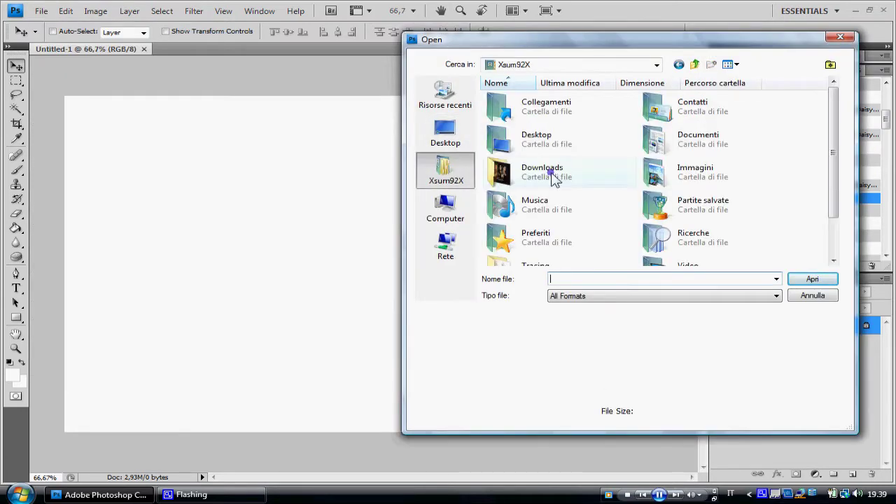
{"action": "double_click", "coordinate": [690, 173]}
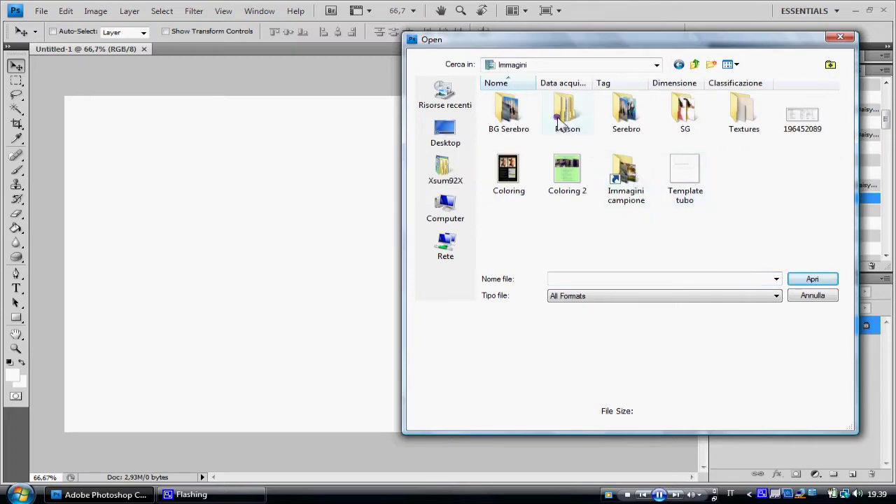
{"action": "double_click", "coordinate": [508, 116]}
{"action": "left_click_drag", "start_coordinate": [675, 92], "coordinate": [486, 135]}
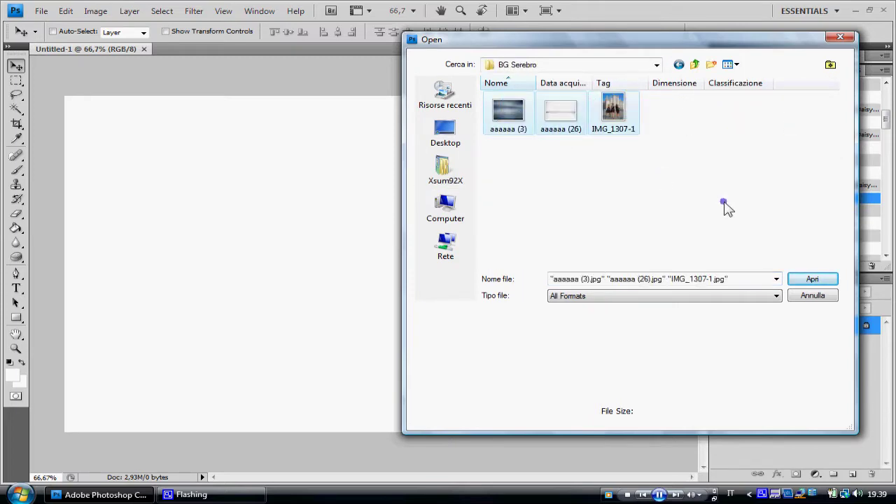
{"action": "left_click", "coordinate": [806, 279]}
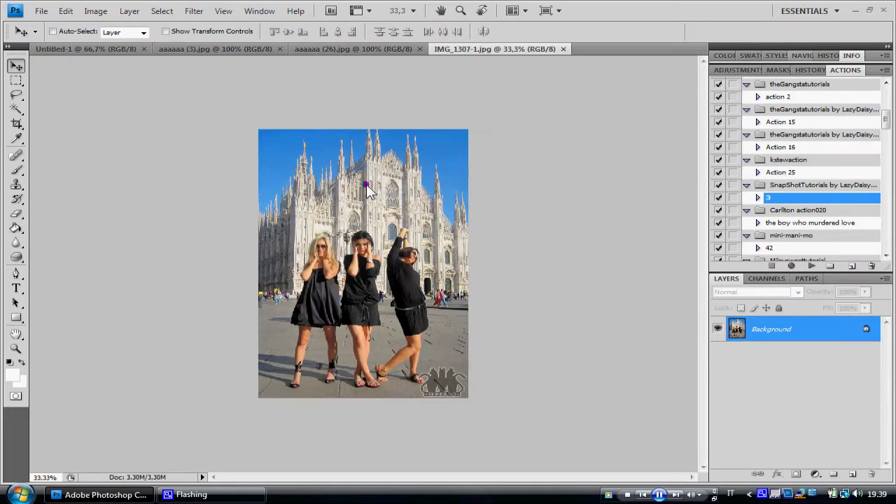
Step: Copy the cathedral photo and create a transparent 900 × 1280 document from the Clipboard preset
{"action": "key", "text": "m"}
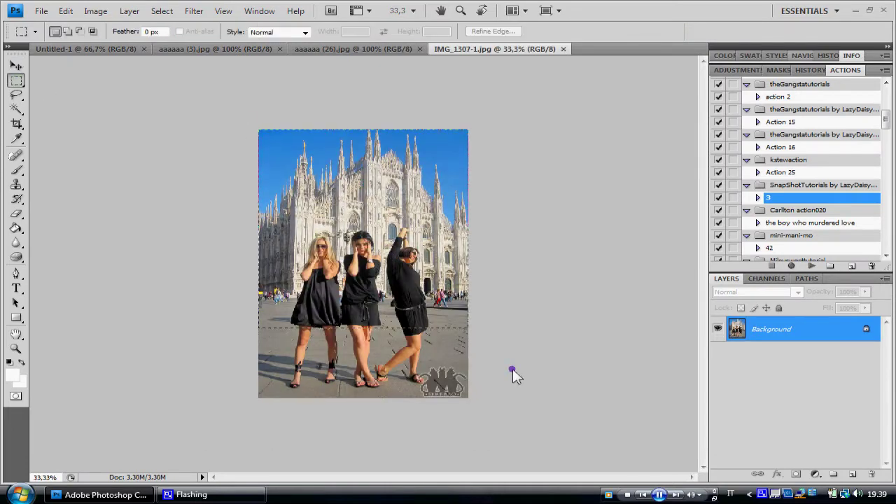
{"action": "left_click", "coordinate": [65, 10]}
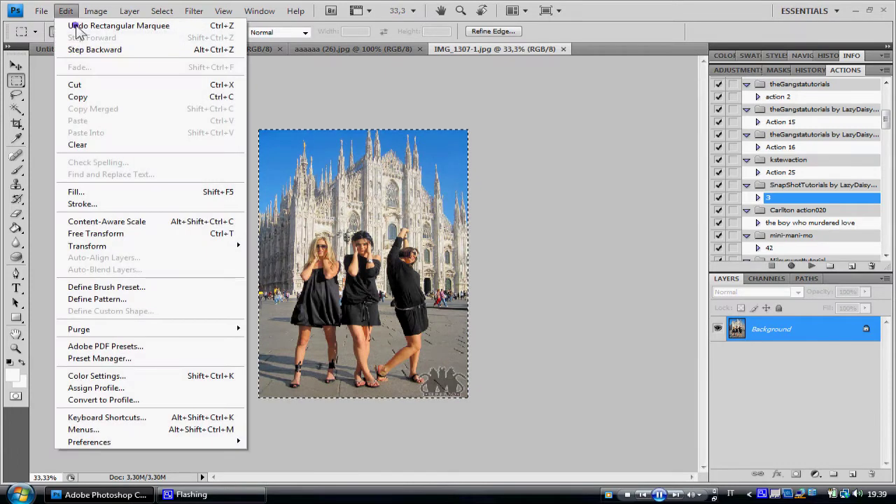
{"action": "left_click", "coordinate": [80, 98]}
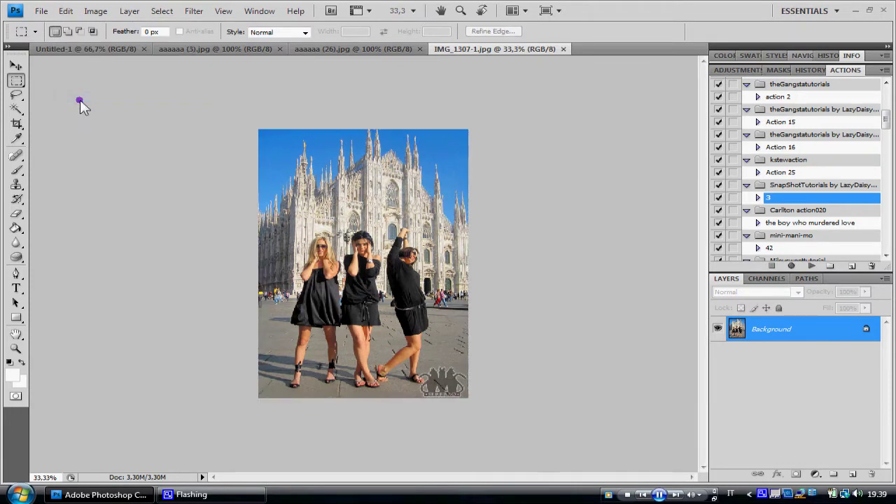
{"action": "left_click", "coordinate": [42, 9]}
{"action": "left_click", "coordinate": [70, 27]}
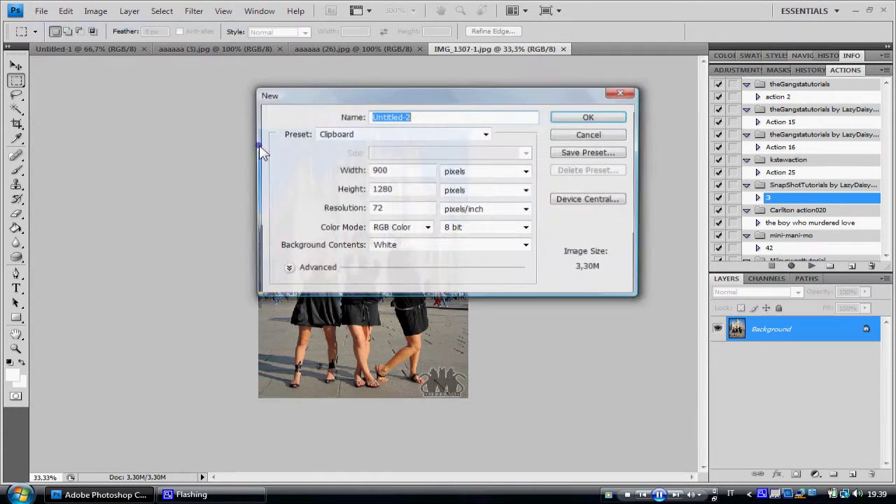
{"action": "left_click", "coordinate": [458, 246]}
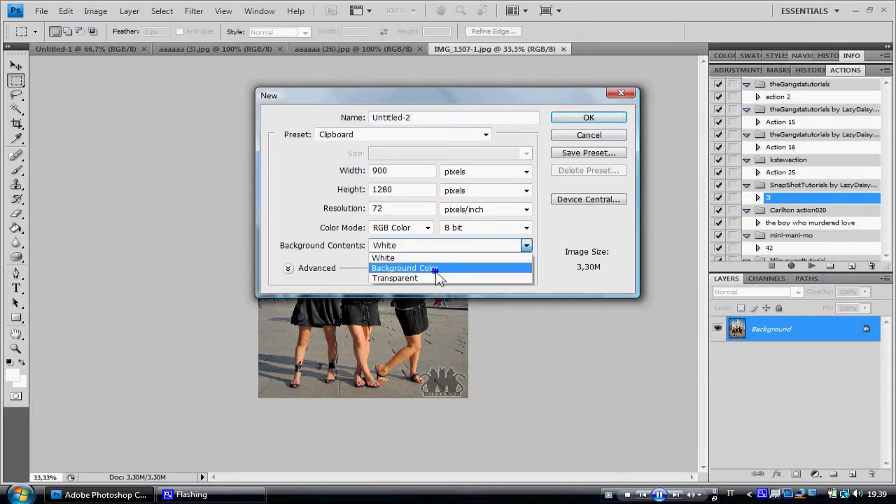
{"action": "left_click", "coordinate": [434, 276]}
{"action": "left_click", "coordinate": [565, 118]}
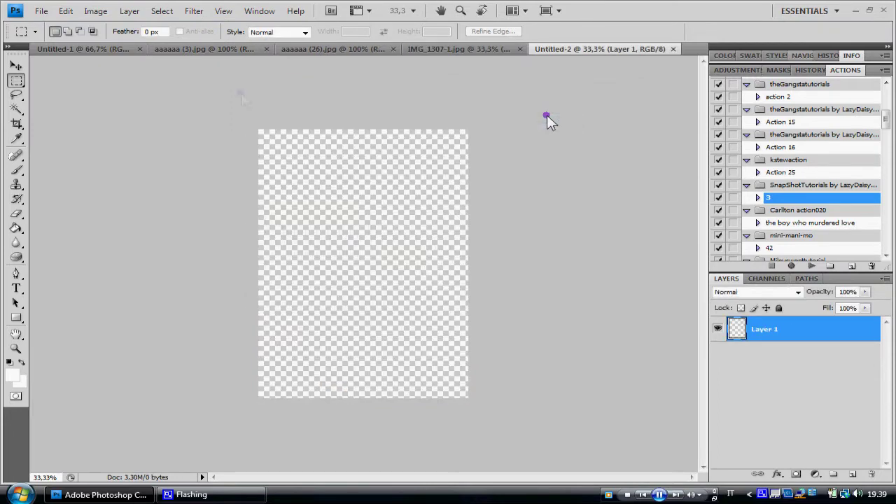
Step: Paste the photo into Untitled-2, tint it blue with an action, and return to IMG_1307-1.jpg
{"action": "left_click", "coordinate": [66, 11]}
{"action": "left_click", "coordinate": [78, 121]}
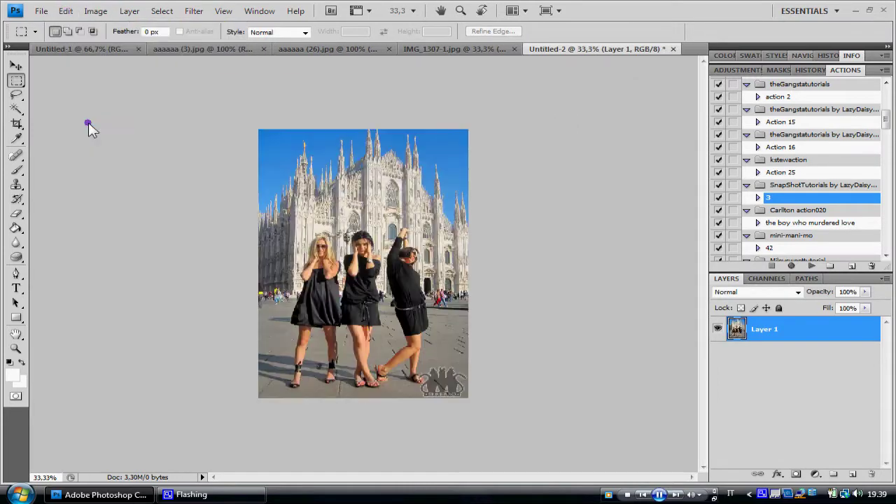
{"action": "left_click_drag", "start_coordinate": [886, 122], "coordinate": [889, 132]}
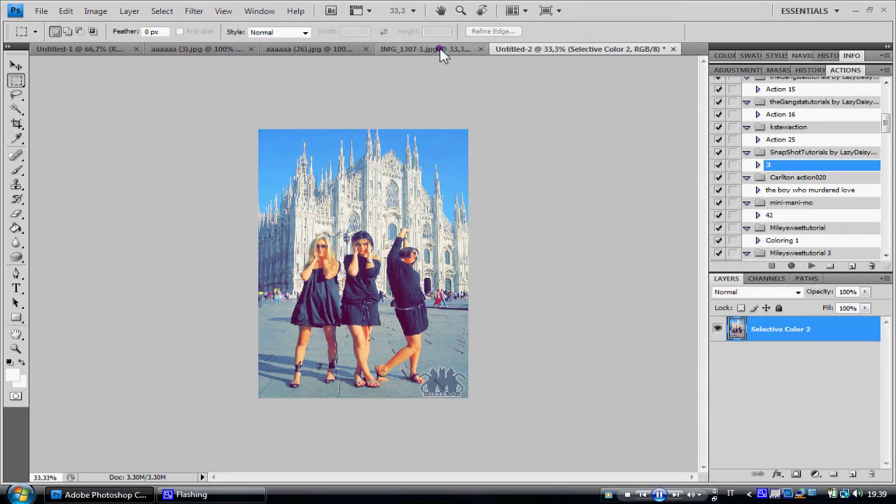
{"action": "left_click", "coordinate": [440, 47]}
{"action": "left_click_drag", "start_coordinate": [885, 123], "coordinate": [886, 166]}
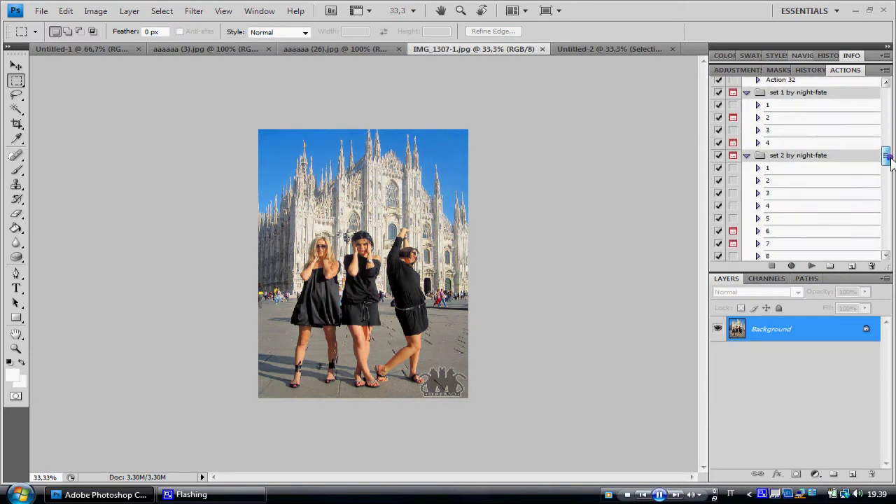
Step: Play night-fate action 8 for high-contrast black and white, then flatten the image
{"action": "left_click", "coordinate": [814, 170]}
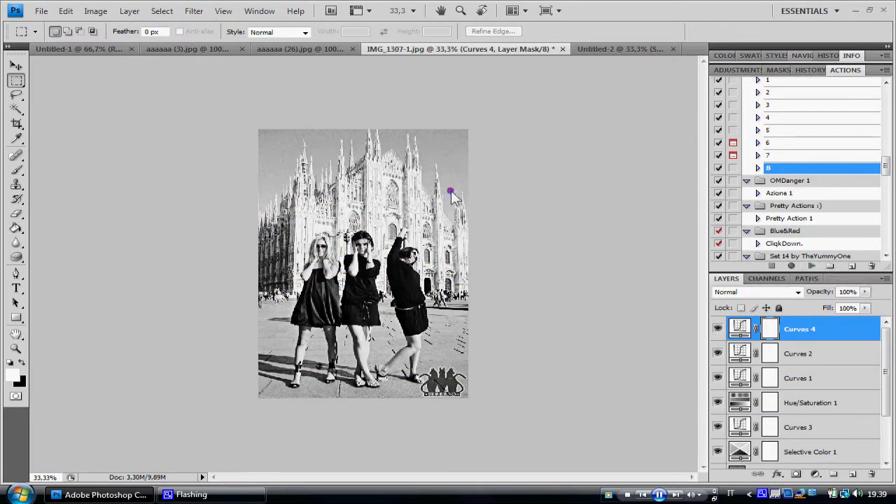
{"action": "left_click", "coordinate": [16, 66]}
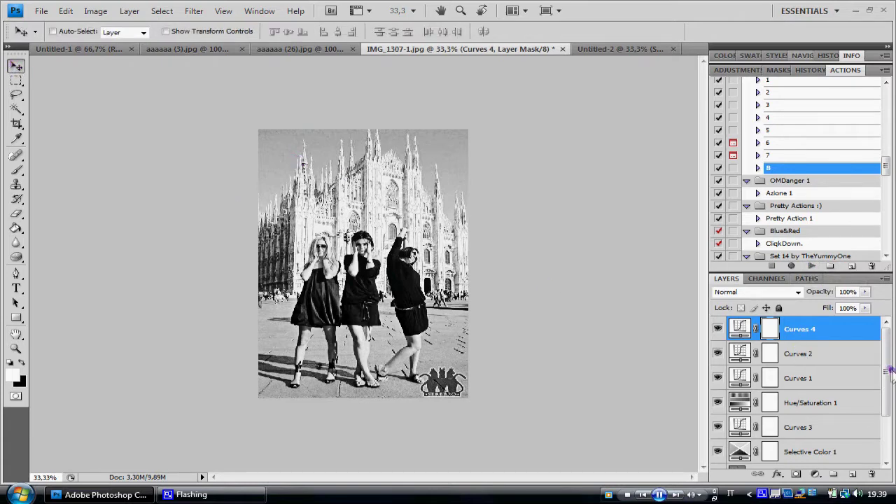
{"action": "left_click_drag", "start_coordinate": [889, 375], "coordinate": [887, 448]}
{"action": "right_click", "coordinate": [798, 455]}
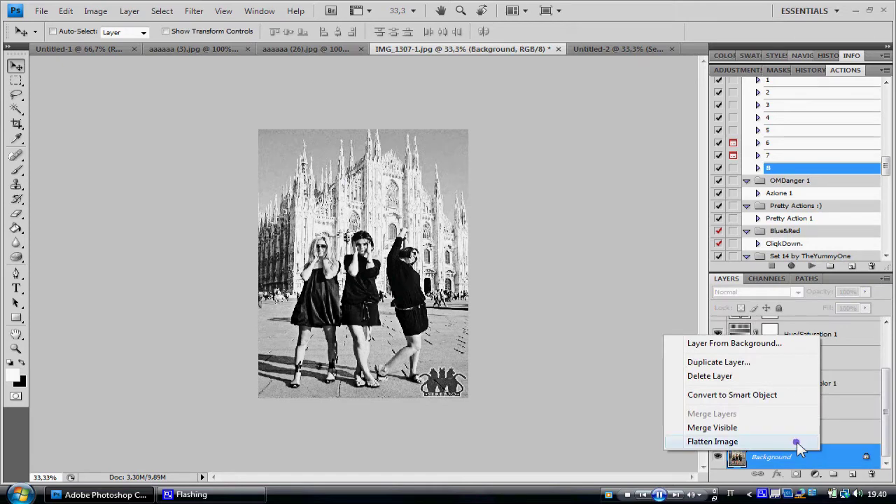
{"action": "left_click", "coordinate": [712, 442]}
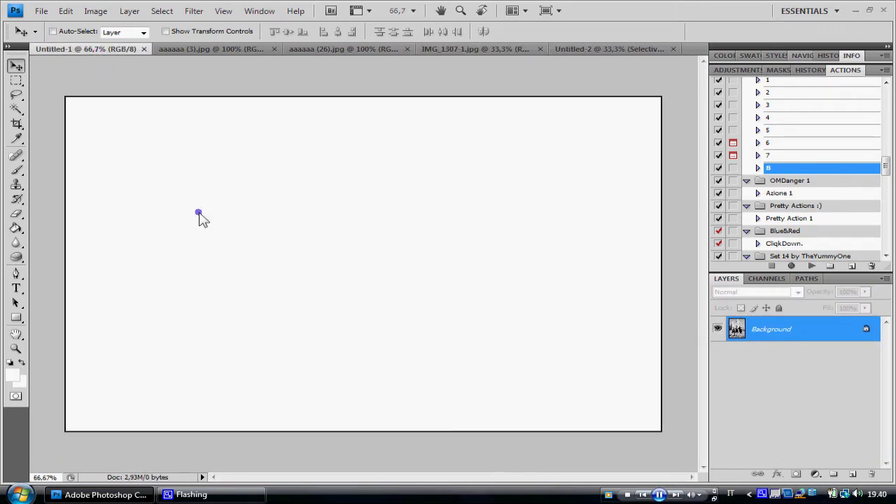
Step: Drag the black-and-white photo into Untitled-1, scale it to 62% and place it top-left
{"action": "mouse_move", "coordinate": [98, 49]}
{"action": "left_mouse_down"}
{"action": "mouse_move", "coordinate": [217, 153]}
{"action": "mouse_move", "coordinate": [183, 98]}
{"action": "left_mouse_up"}
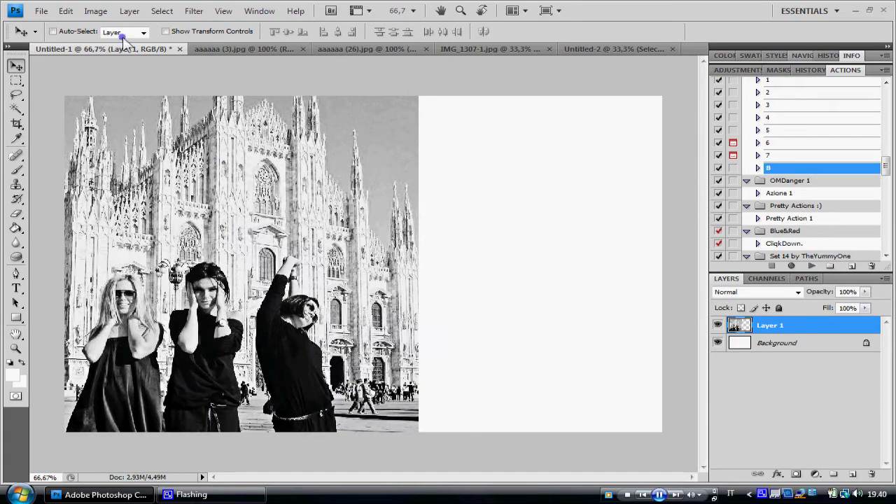
{"action": "left_click", "coordinate": [65, 11]}
{"action": "left_click", "coordinate": [144, 238]}
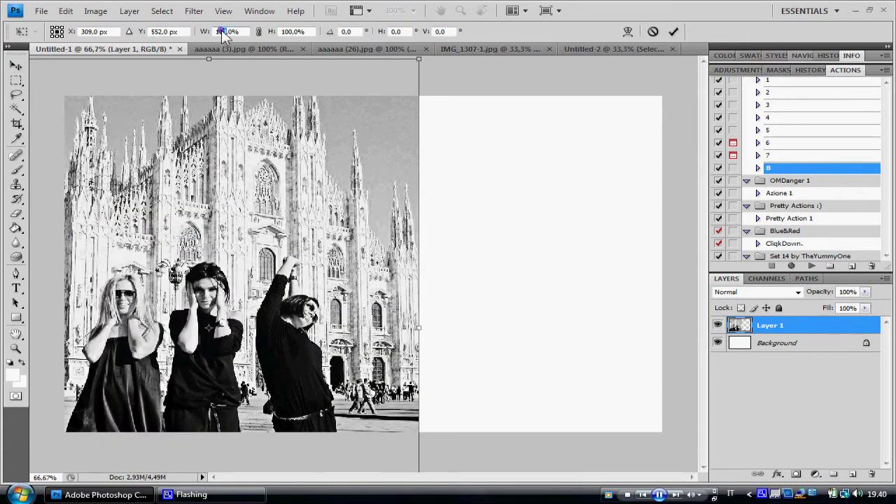
{"action": "type", "text": "62"}
{"action": "key", "text": "Tab"}
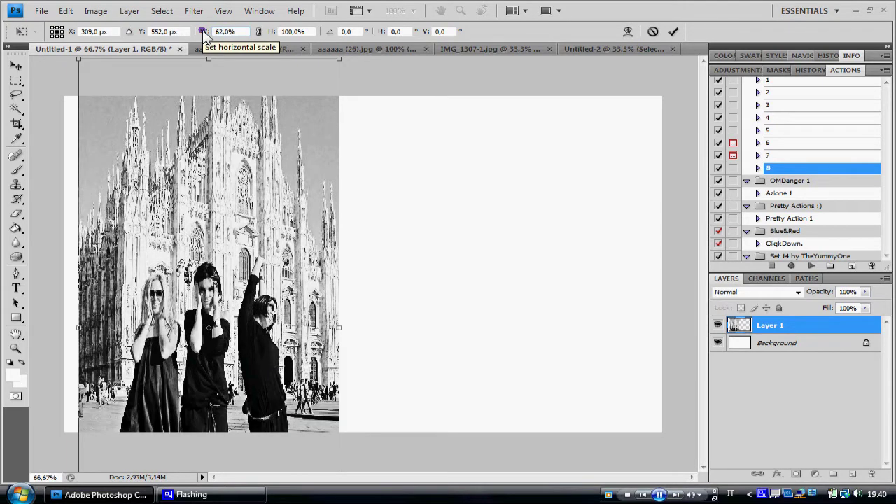
{"action": "left_click", "coordinate": [260, 31]}
{"action": "type", "text": "5"}
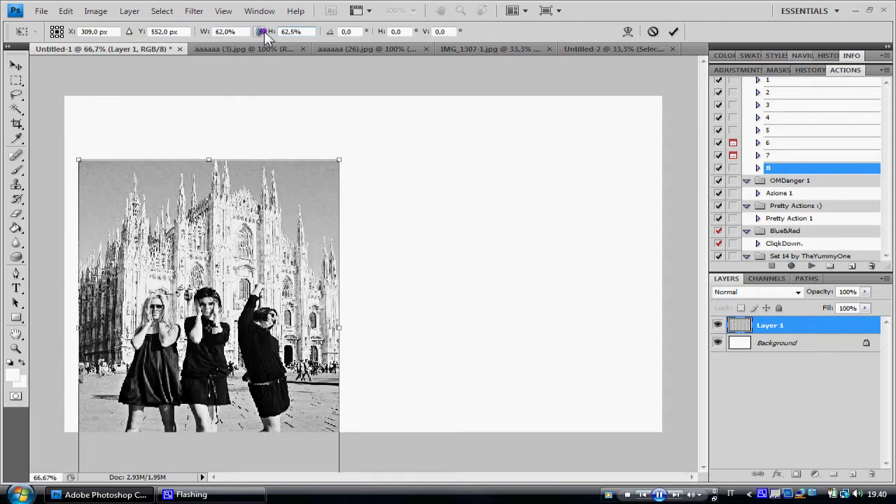
{"action": "left_click_drag", "start_coordinate": [313, 181], "coordinate": [250, 153]}
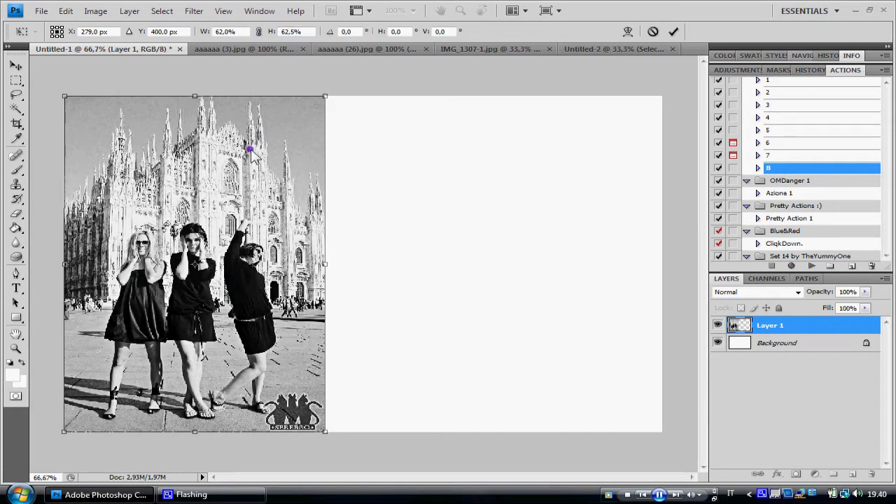
{"action": "left_click", "coordinate": [674, 32]}
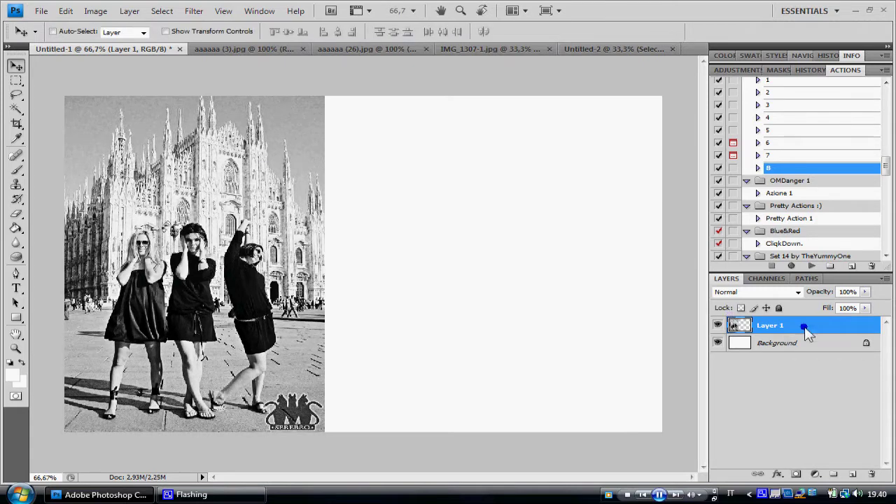
Step: Duplicate it as Layer 1 copy on the right, nudge Layer 1 further left, and show IMG_1307-1.jpg
{"action": "right_click", "coordinate": [811, 327]}
{"action": "left_click", "coordinate": [717, 72]}
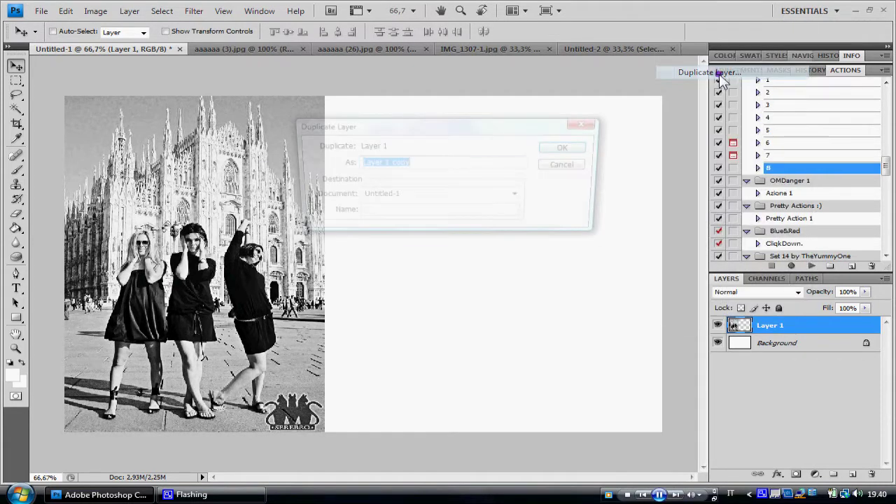
{"action": "left_click", "coordinate": [567, 147]}
{"action": "mouse_move", "coordinate": [194, 243]}
{"action": "left_mouse_down"}
{"action": "mouse_move", "coordinate": [440, 243]}
{"action": "mouse_move", "coordinate": [552, 258]}
{"action": "mouse_move", "coordinate": [532, 238]}
{"action": "mouse_move", "coordinate": [568, 250]}
{"action": "left_mouse_up"}
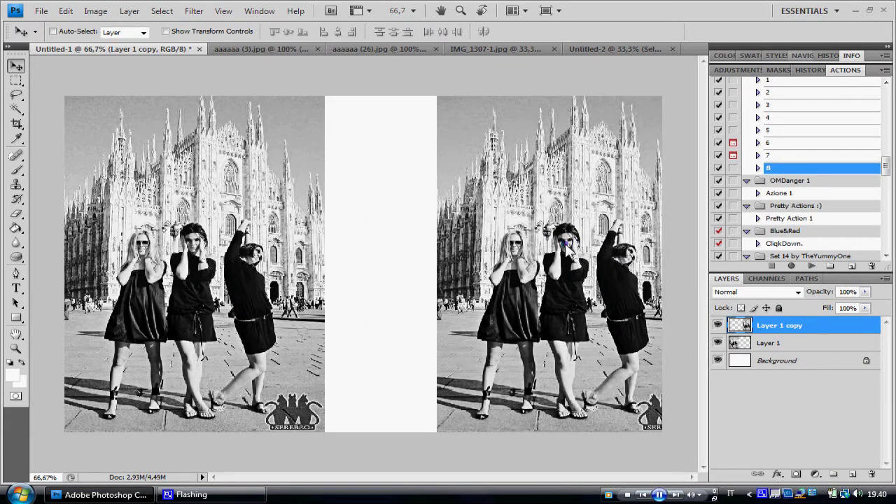
{"action": "left_click", "coordinate": [767, 342]}
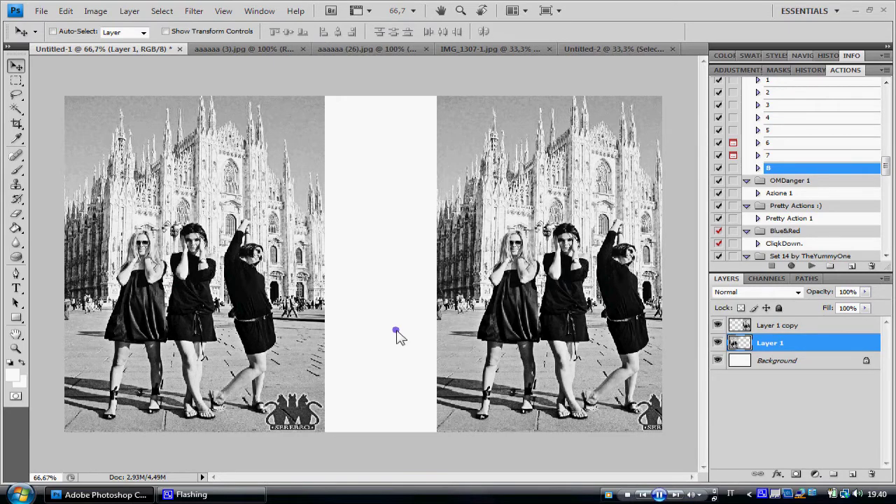
{"action": "left_click_drag", "start_coordinate": [277, 296], "coordinate": [259, 290]}
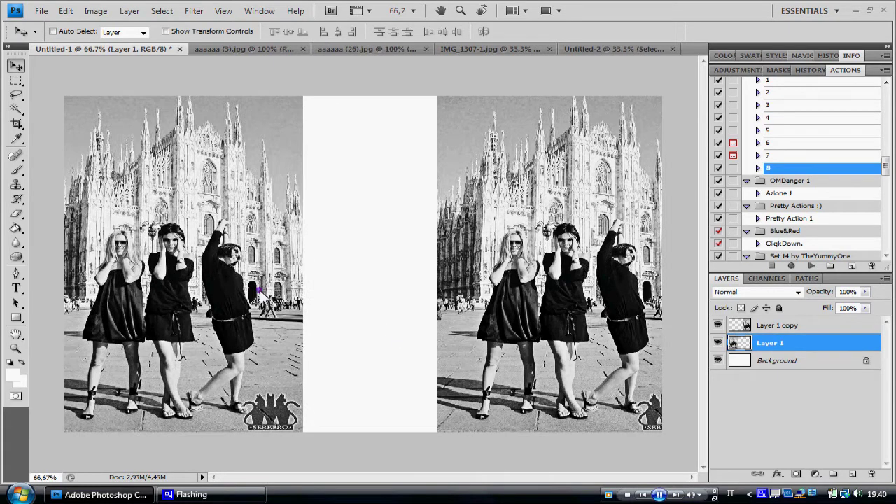
{"action": "left_click", "coordinate": [521, 46]}
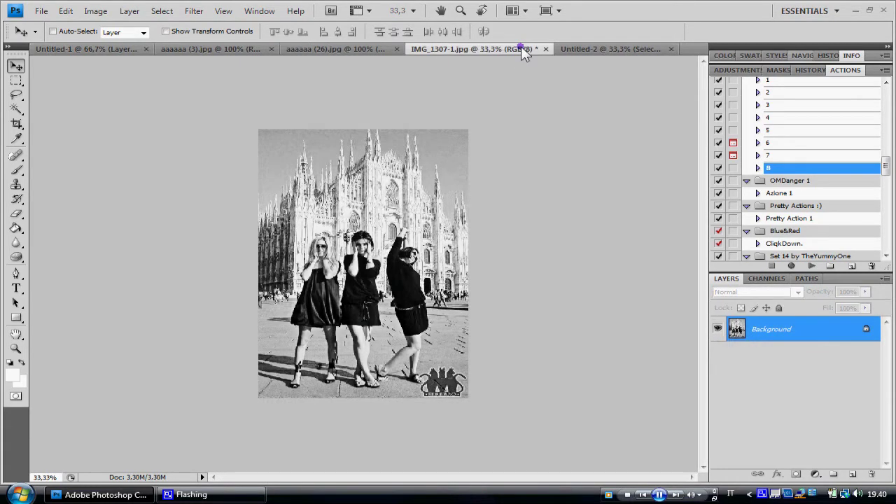
Step: Close IMG_1307-1 without saving, then select and copy the three girls in Untitled-2
{"action": "left_click", "coordinate": [543, 48]}
{"action": "key", "text": "n"}
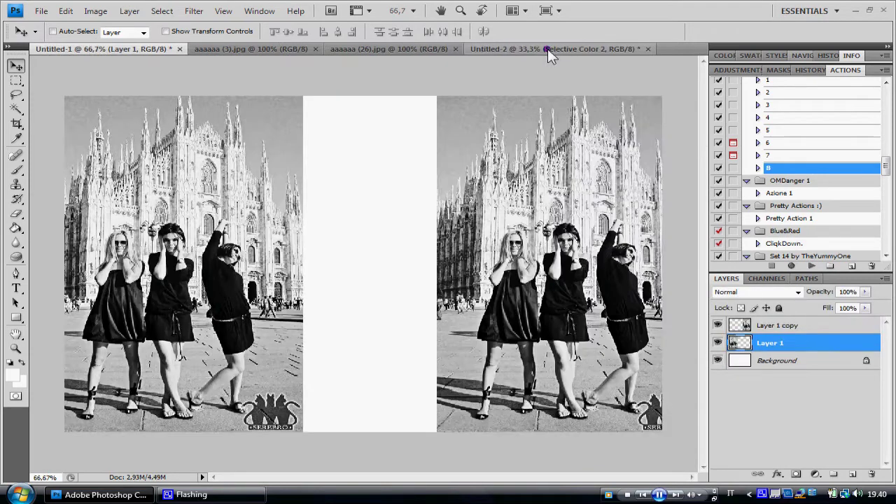
{"action": "left_click", "coordinate": [548, 48]}
{"action": "left_click", "coordinate": [17, 81]}
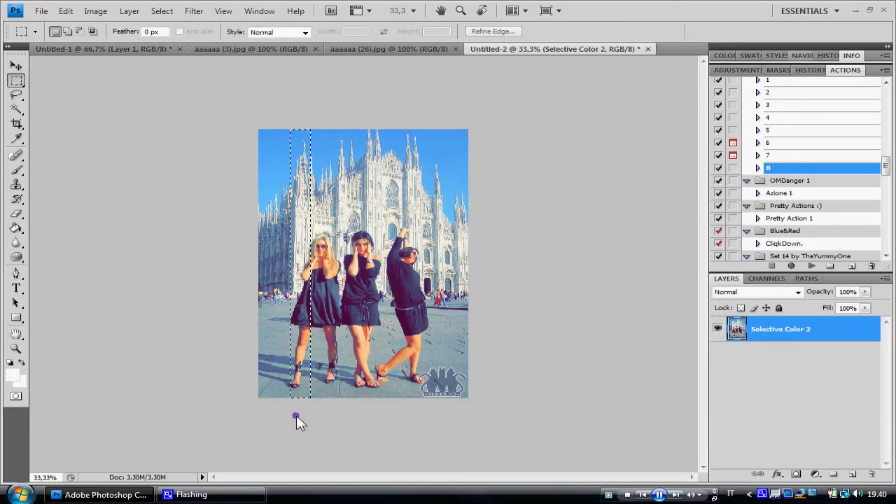
{"action": "left_click", "coordinate": [278, 160]}
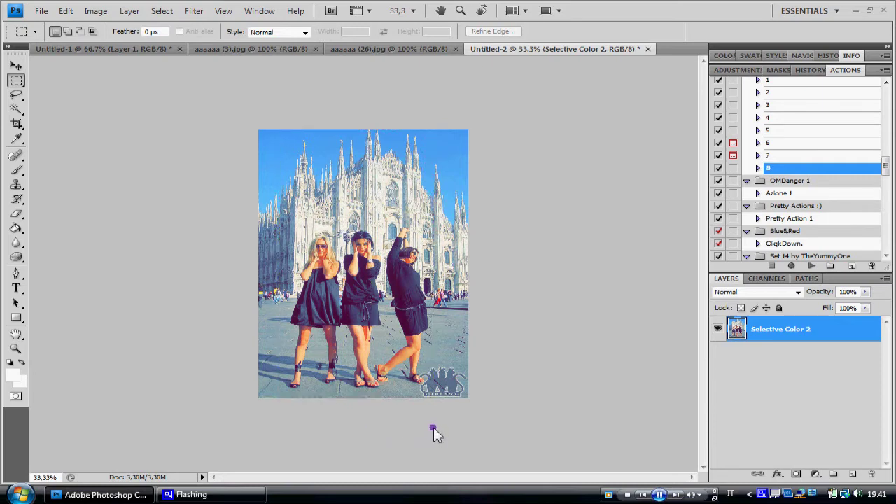
{"action": "left_click_drag", "start_coordinate": [424, 428], "coordinate": [434, 427]}
{"action": "left_click", "coordinate": [66, 11]}
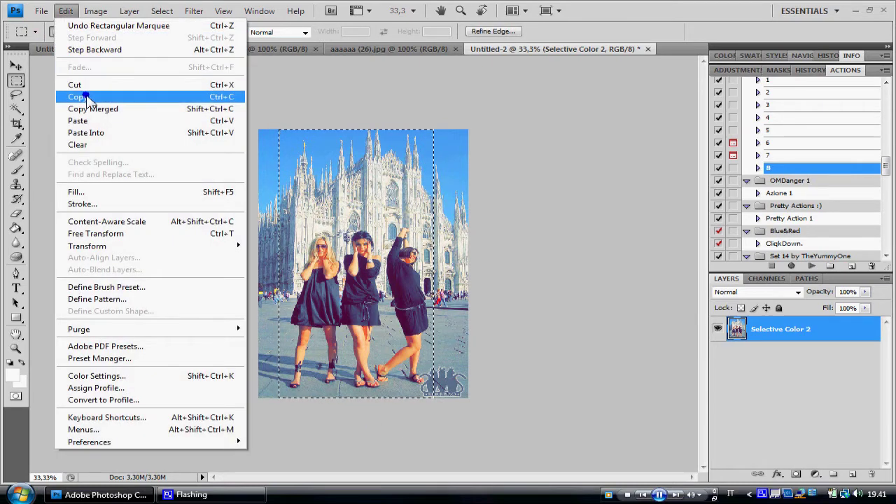
{"action": "left_click", "coordinate": [86, 97]}
Step: Paste the girls into Untitled-1 as Layer 2, raise it above Layer 1 copy, and move it up
{"action": "left_click", "coordinate": [77, 50]}
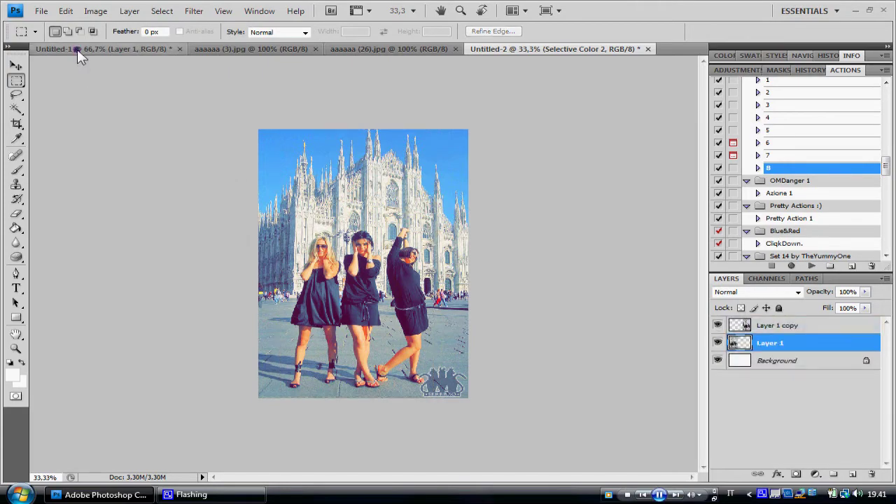
{"action": "left_click", "coordinate": [66, 11]}
{"action": "left_click", "coordinate": [77, 120]}
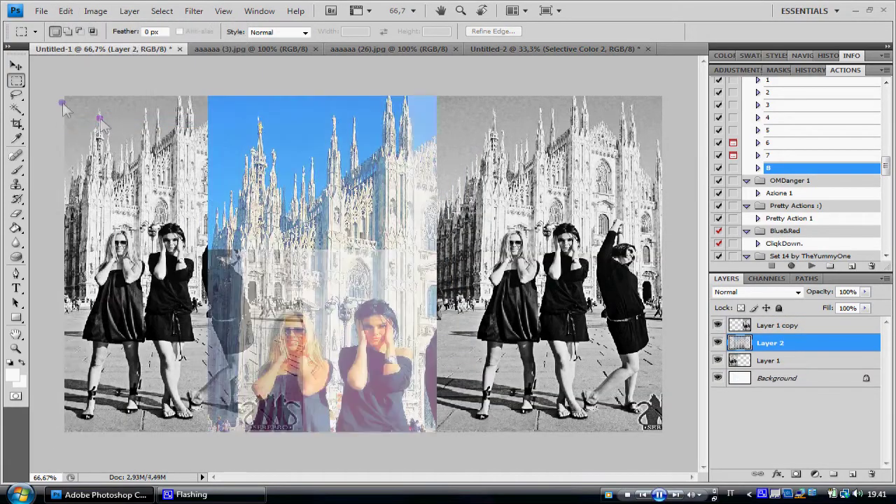
{"action": "left_click", "coordinate": [17, 65]}
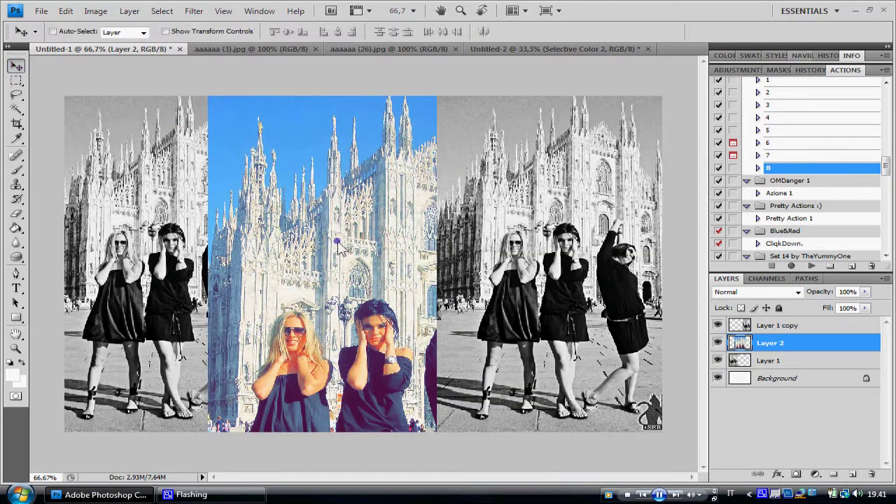
{"action": "key", "text": "ctrl+bracketright"}
{"action": "left_click", "coordinate": [798, 342]}
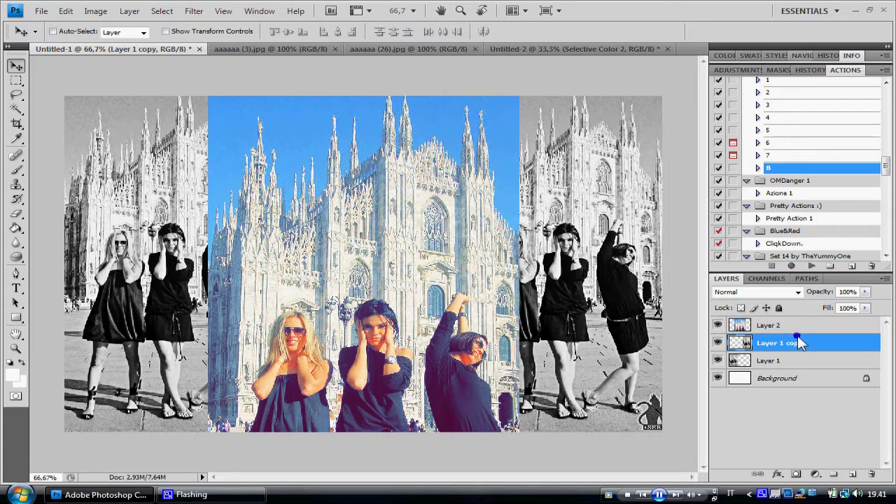
{"action": "left_click", "coordinate": [798, 326]}
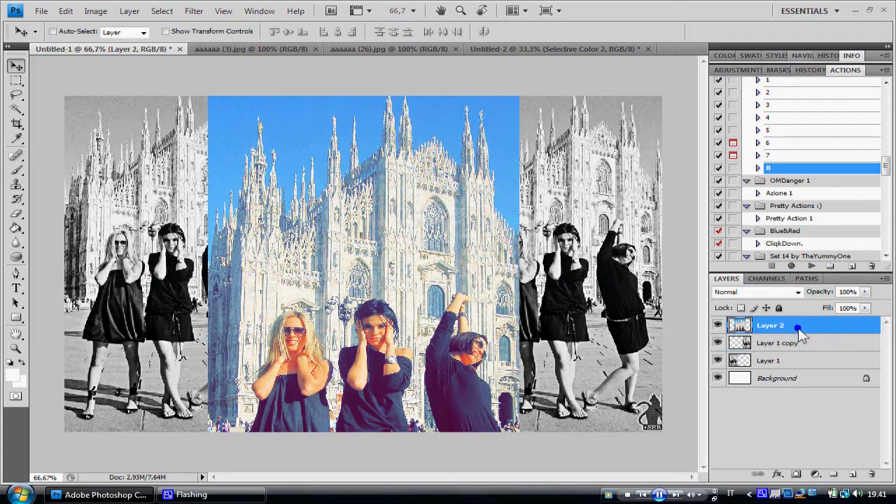
{"action": "left_click_drag", "start_coordinate": [383, 332], "coordinate": [397, 228]}
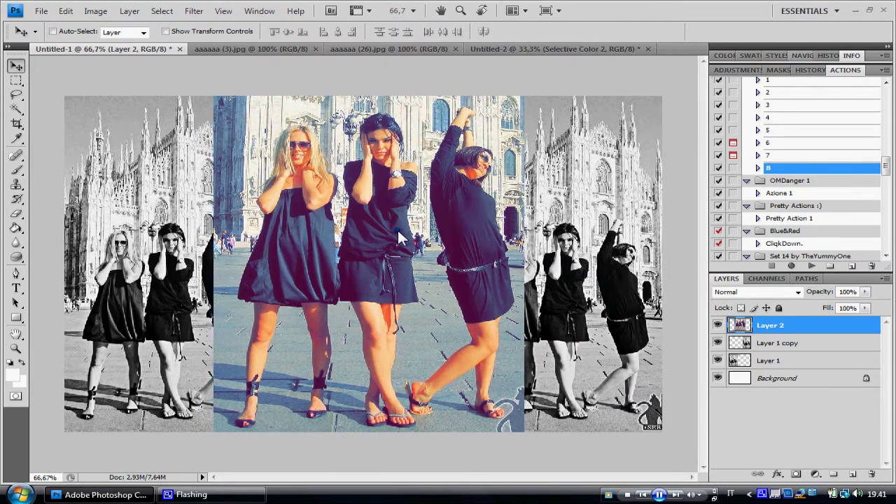
{"action": "left_click", "coordinate": [373, 49]}
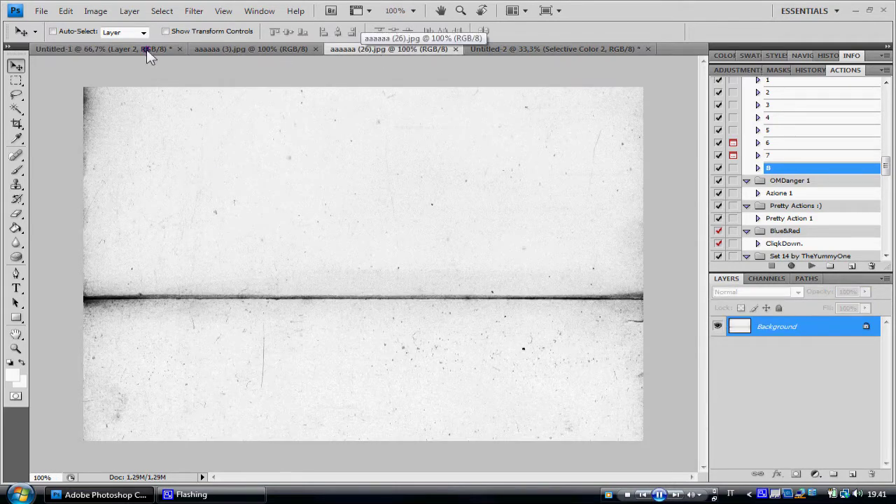
Step: Add the grunge texture as Layer 3, rotated 90° clockwise and placed left of centre
{"action": "left_click_drag", "start_coordinate": [146, 49], "coordinate": [353, 246]}
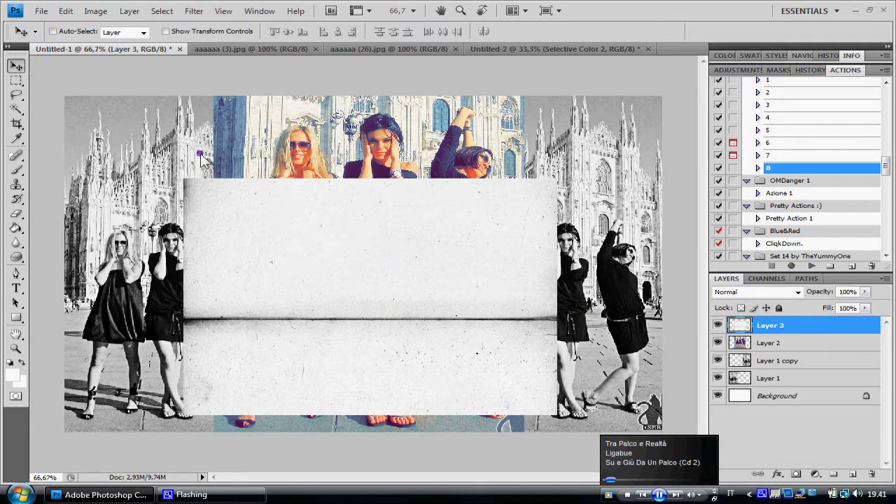
{"action": "left_click", "coordinate": [67, 12]}
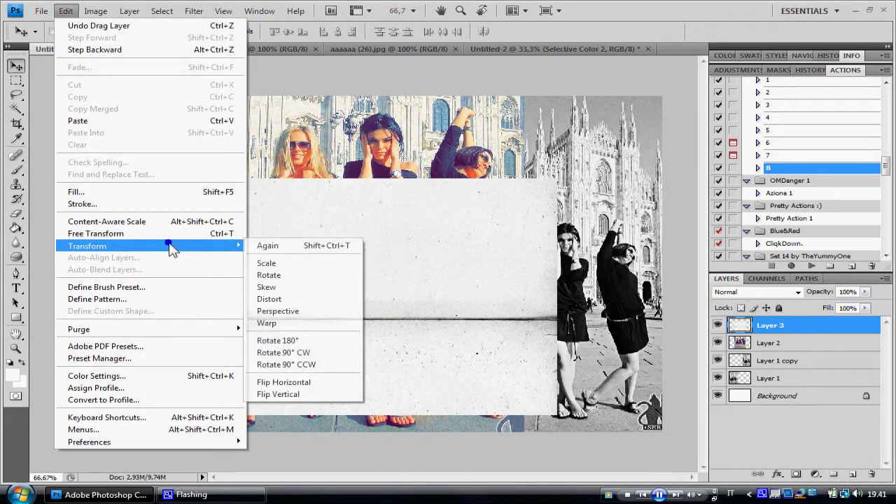
{"action": "left_click", "coordinate": [170, 232]}
{"action": "right_click", "coordinate": [322, 236]}
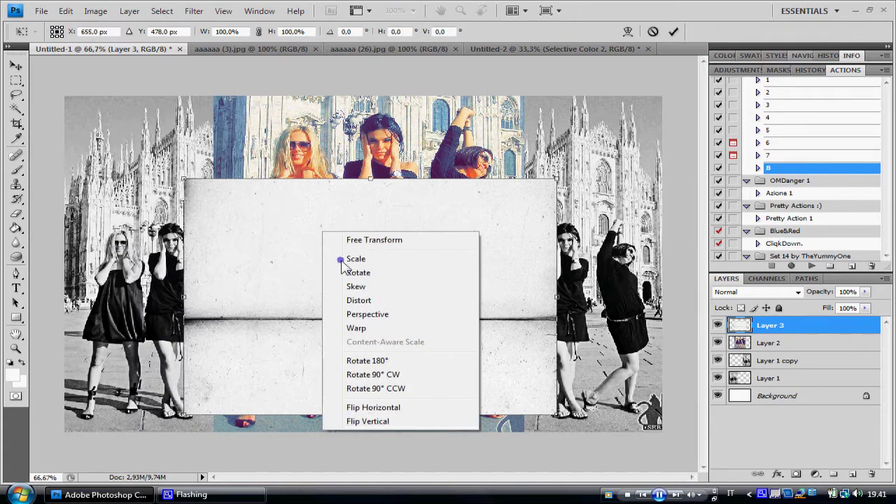
{"action": "left_click", "coordinate": [381, 376]}
{"action": "left_click_drag", "start_coordinate": [394, 340], "coordinate": [274, 305]}
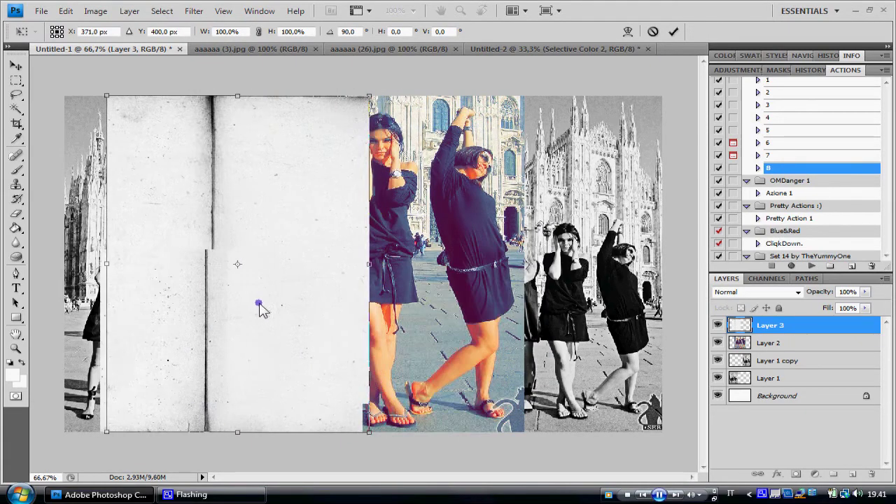
{"action": "left_click_drag", "start_coordinate": [275, 306], "coordinate": [328, 300]}
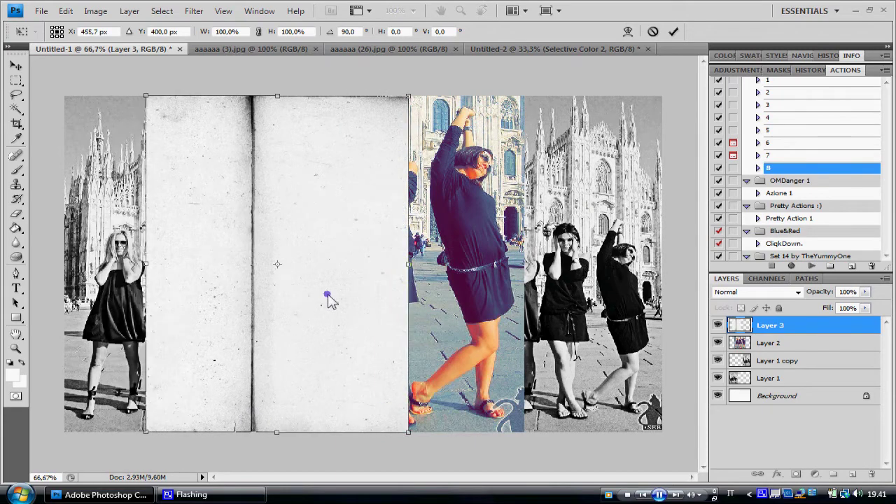
{"action": "left_click", "coordinate": [673, 33]}
Step: Set Layer 3's blend mode to Linear Burn and shift the texture further left
{"action": "left_click", "coordinate": [800, 290]}
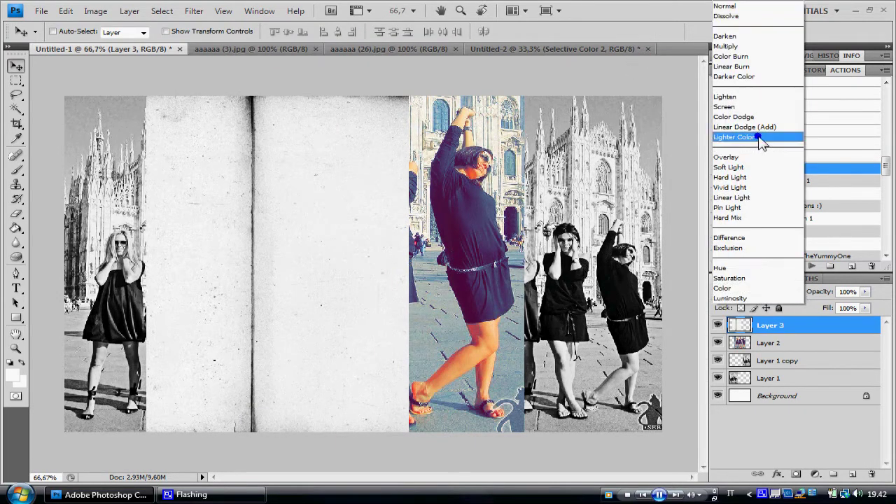
{"action": "left_click", "coordinate": [755, 98]}
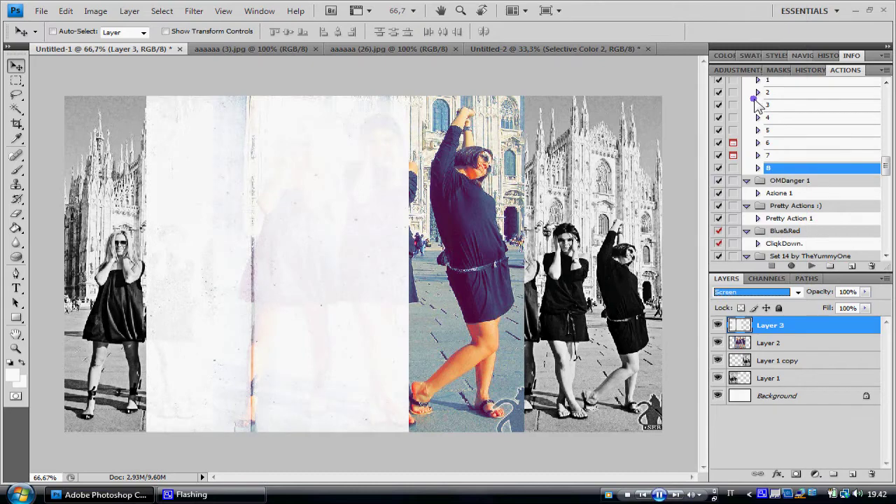
{"action": "key", "text": "Up"}
{"action": "key", "text": "Up"}
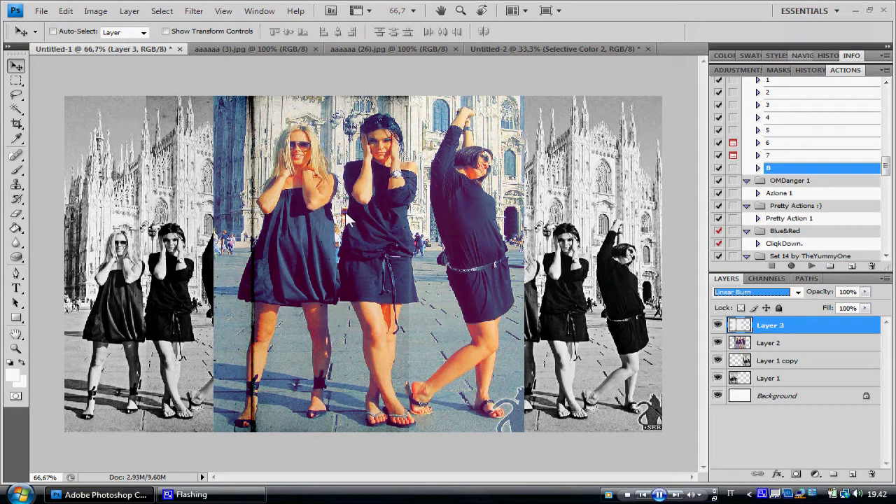
{"action": "left_click_drag", "start_coordinate": [347, 218], "coordinate": [308, 212]}
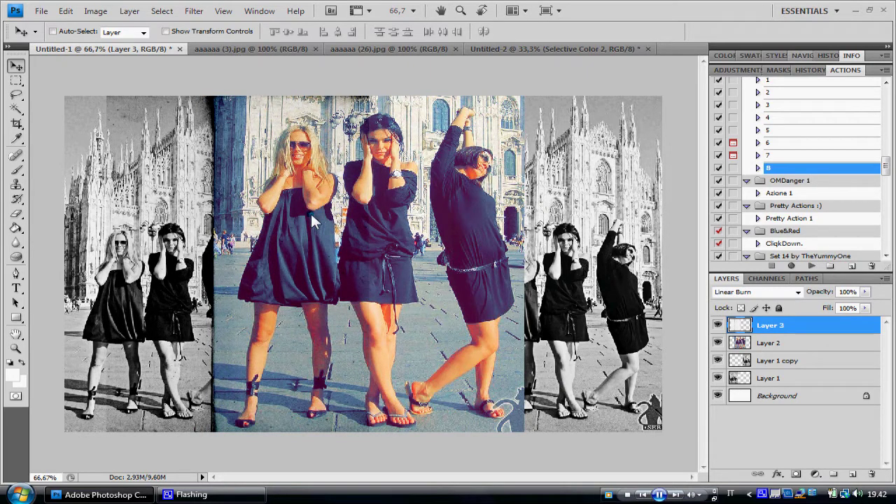
{"action": "right_click", "coordinate": [805, 329]}
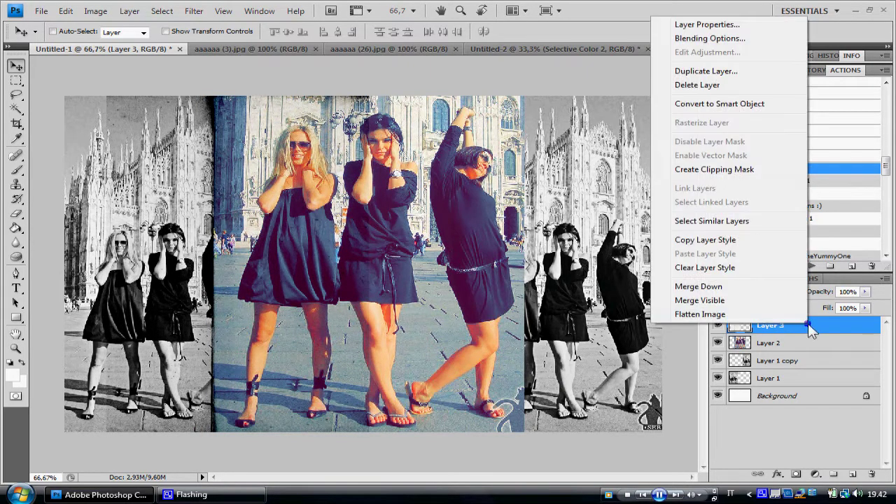
Step: Duplicate Layer 3, rotate the copy 180° and move it over the collage's right side
{"action": "left_click", "coordinate": [739, 71]}
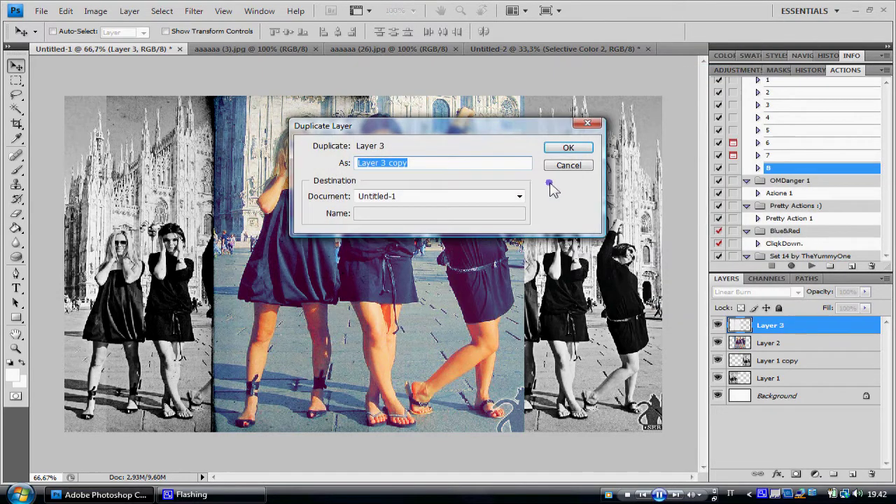
{"action": "left_click", "coordinate": [557, 150]}
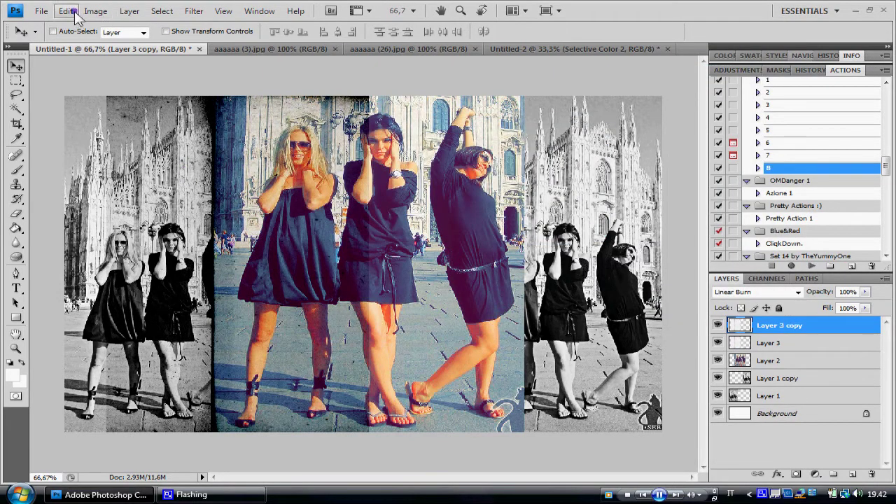
{"action": "left_click", "coordinate": [65, 10]}
{"action": "left_click", "coordinate": [126, 233]}
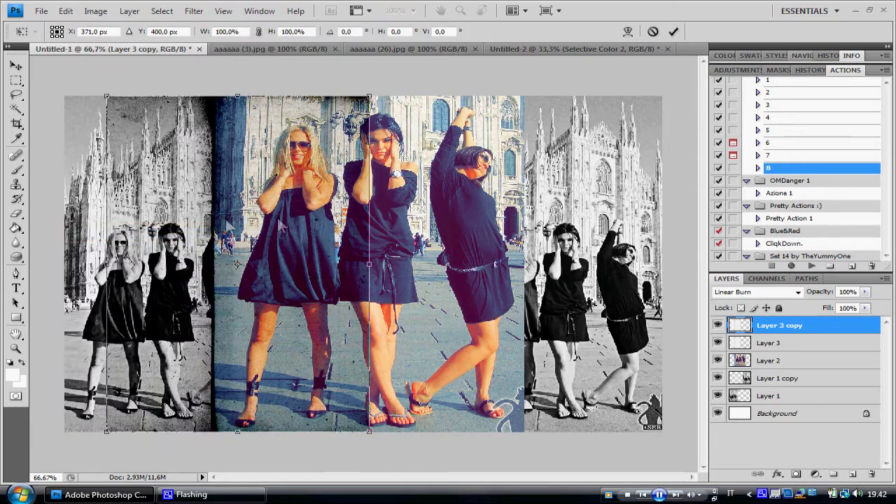
{"action": "right_click", "coordinate": [276, 217]}
{"action": "left_click", "coordinate": [328, 342]}
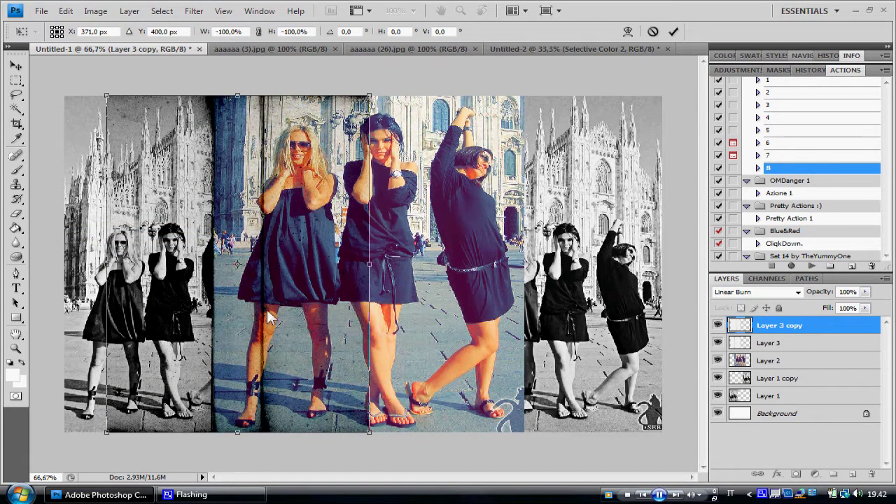
{"action": "mouse_move", "coordinate": [269, 314]}
{"action": "left_mouse_down"}
{"action": "mouse_move", "coordinate": [527, 315]}
{"action": "mouse_move", "coordinate": [528, 308]}
{"action": "left_mouse_up"}
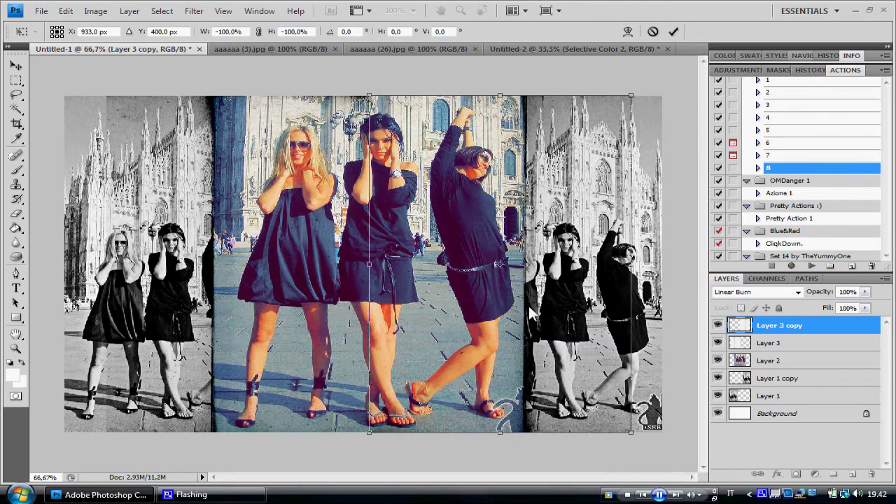
{"action": "left_click", "coordinate": [672, 31]}
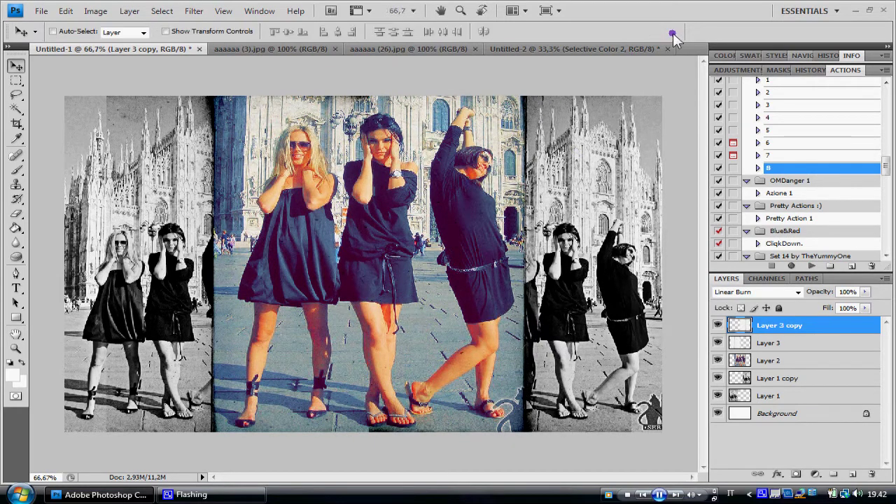
Step: Bring the blue streak image in as Layer 4 and stretch it to fill the canvas
{"action": "left_click", "coordinate": [305, 48]}
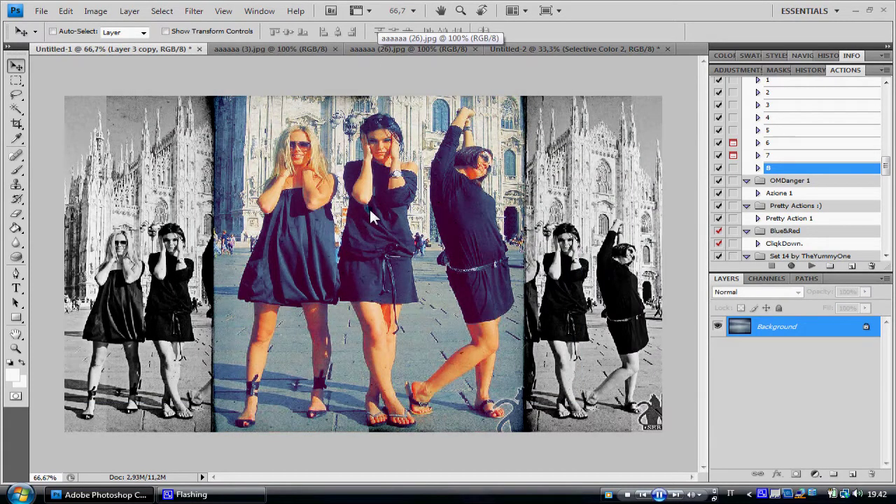
{"action": "mouse_move", "coordinate": [106, 50]}
{"action": "left_mouse_down"}
{"action": "mouse_move", "coordinate": [366, 229]}
{"action": "mouse_move", "coordinate": [278, 198]}
{"action": "left_mouse_up"}
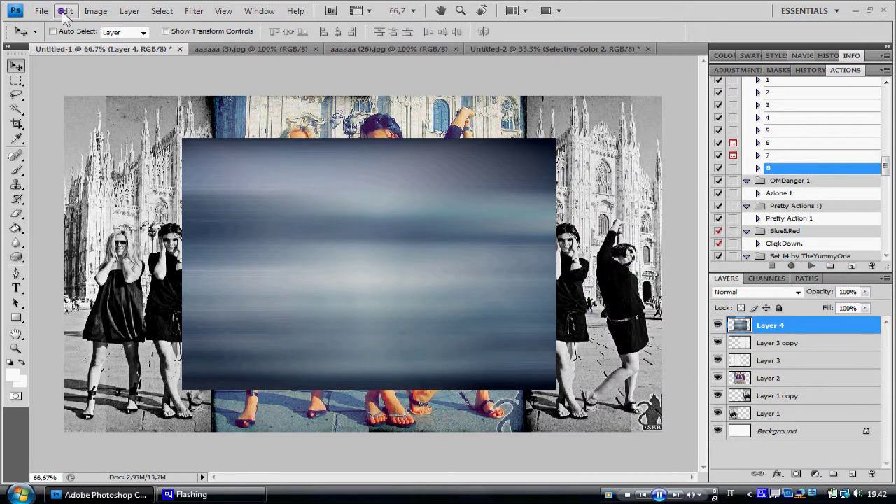
{"action": "left_click", "coordinate": [64, 11]}
{"action": "left_click", "coordinate": [133, 230]}
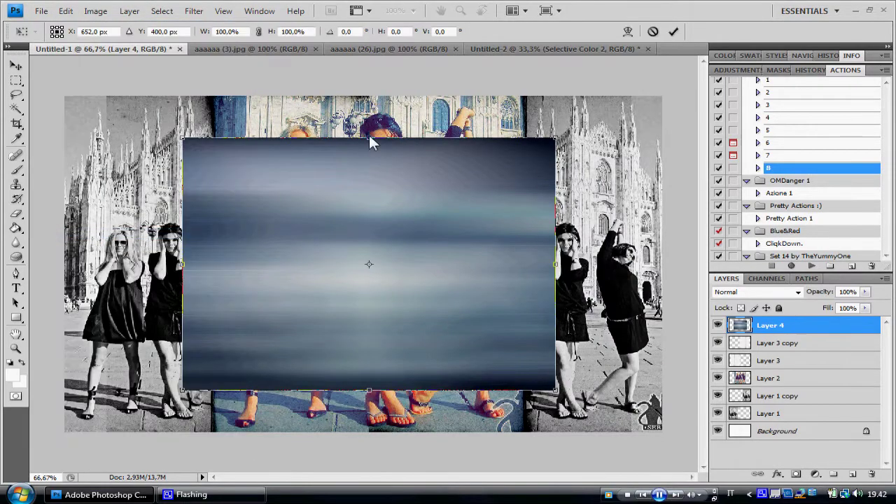
{"action": "left_click_drag", "start_coordinate": [370, 138], "coordinate": [369, 96]}
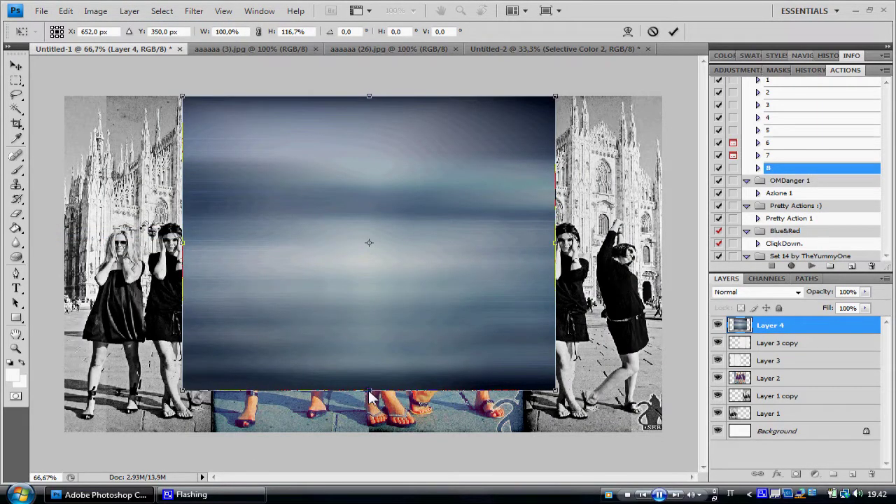
{"action": "left_click_drag", "start_coordinate": [369, 391], "coordinate": [366, 432]}
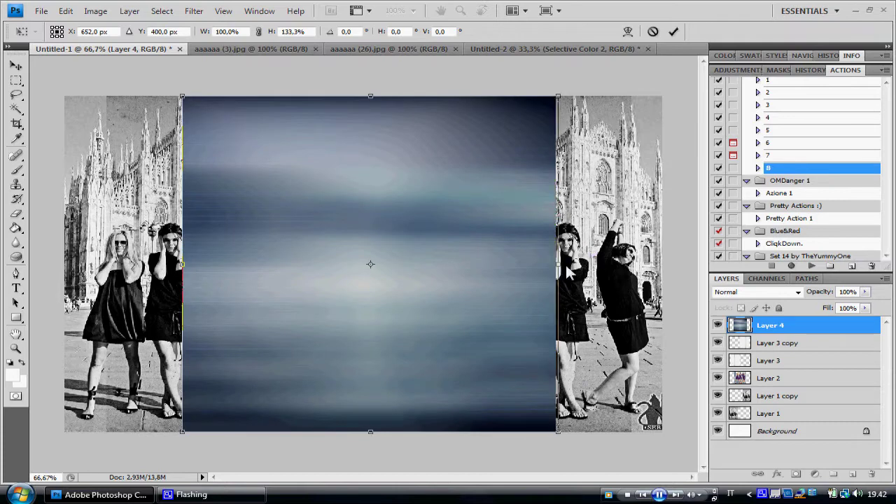
{"action": "left_click_drag", "start_coordinate": [556, 271], "coordinate": [659, 272]}
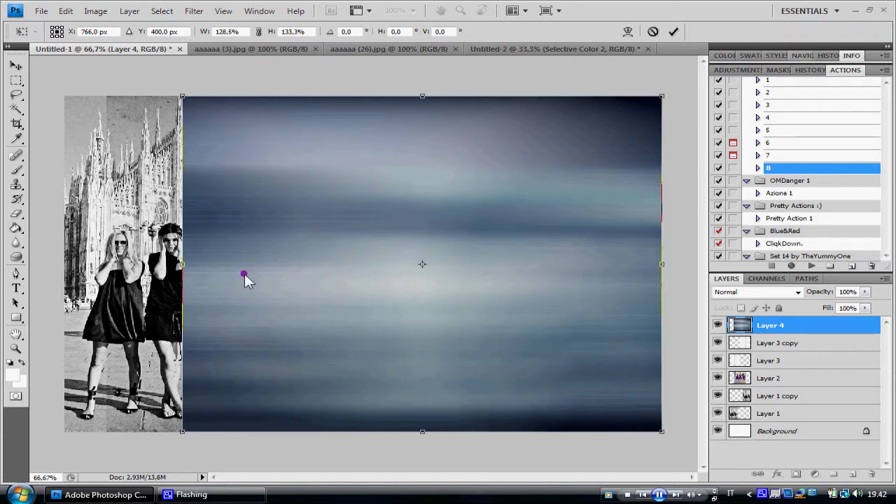
{"action": "left_click_drag", "start_coordinate": [182, 264], "coordinate": [64, 264]}
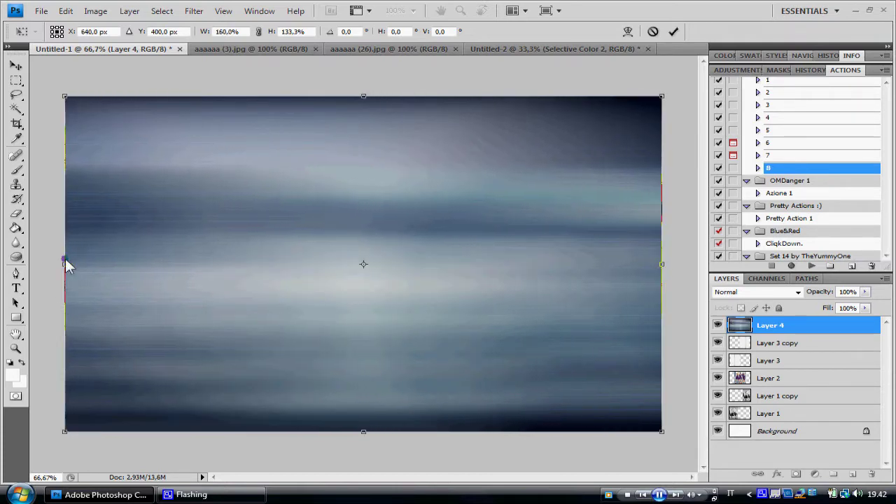
{"action": "left_click", "coordinate": [673, 32]}
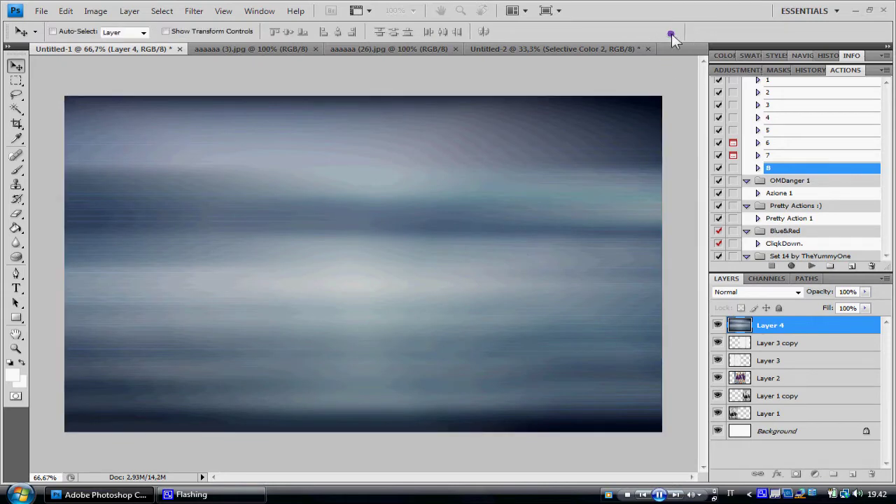
Step: Set Layer 4's blend mode to Pin Light
{"action": "left_click", "coordinate": [757, 291]}
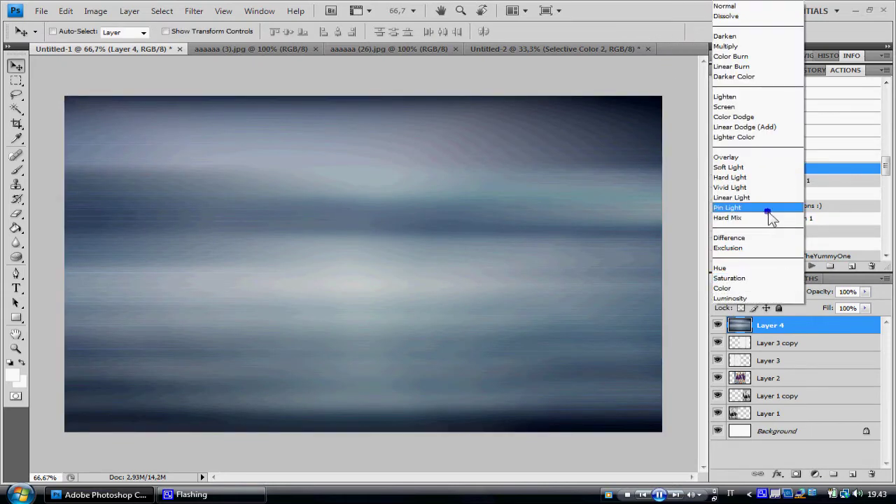
{"action": "left_click", "coordinate": [770, 208]}
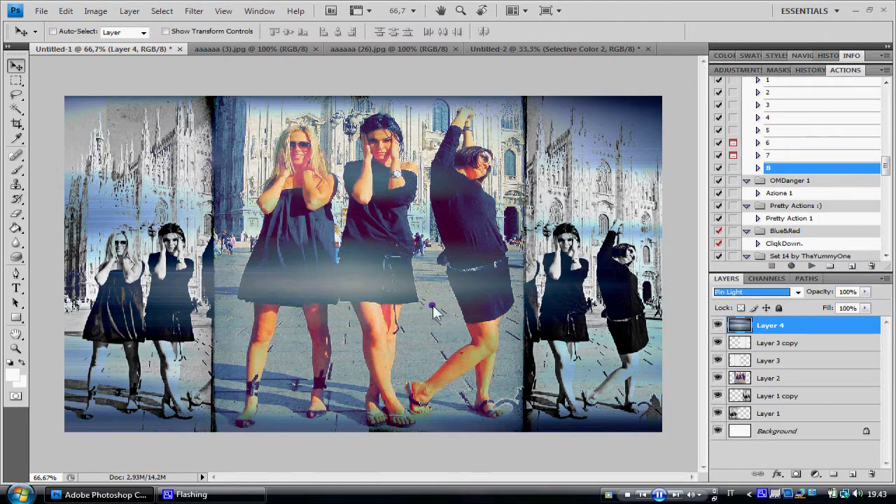
{"action": "left_click", "coordinate": [16, 287]}
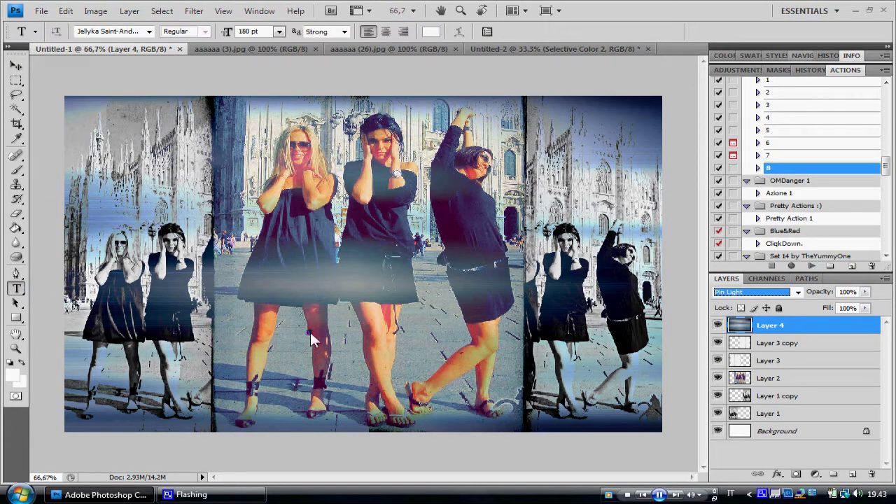
Step: Type the title 'Serebro' over the girls' legs and position it
{"action": "left_click", "coordinate": [273, 360]}
{"action": "type", "text": "Ser"}
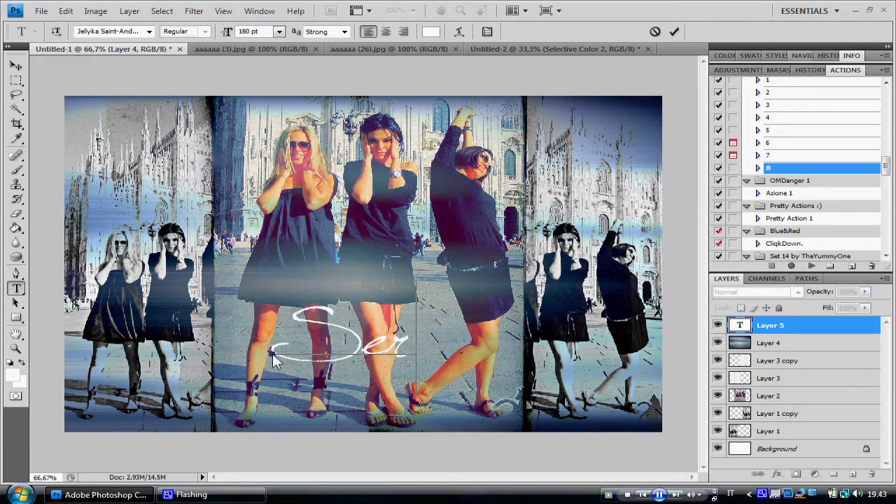
{"action": "type", "text": "ebro"}
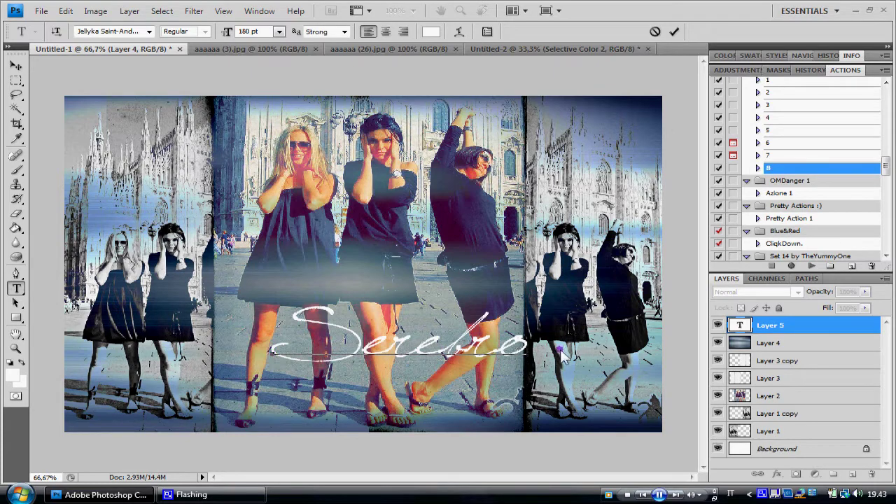
{"action": "left_click_drag", "start_coordinate": [560, 348], "coordinate": [530, 359]}
{"action": "left_click", "coordinate": [674, 33]}
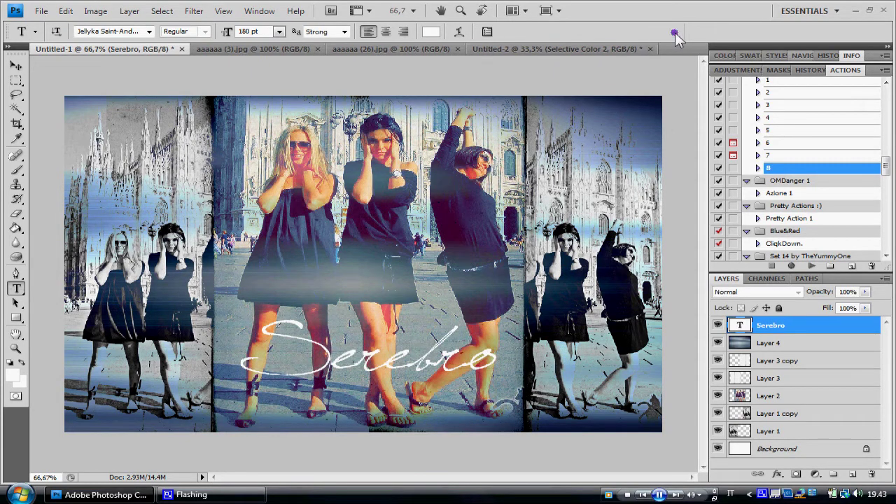
Step: Rotate the Serebro text 5° counter-clockwise with Free Transform
{"action": "left_click", "coordinate": [65, 12]}
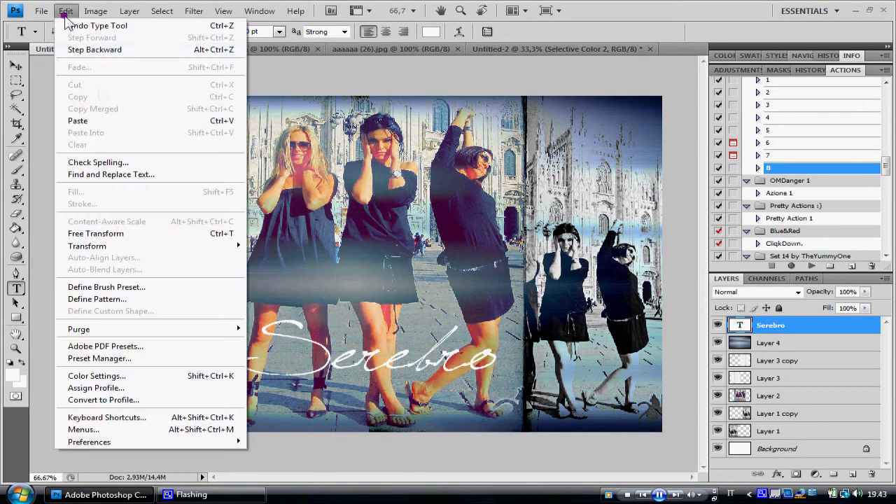
{"action": "left_click", "coordinate": [95, 234]}
{"action": "left_click_drag", "start_coordinate": [513, 287], "coordinate": [515, 274]}
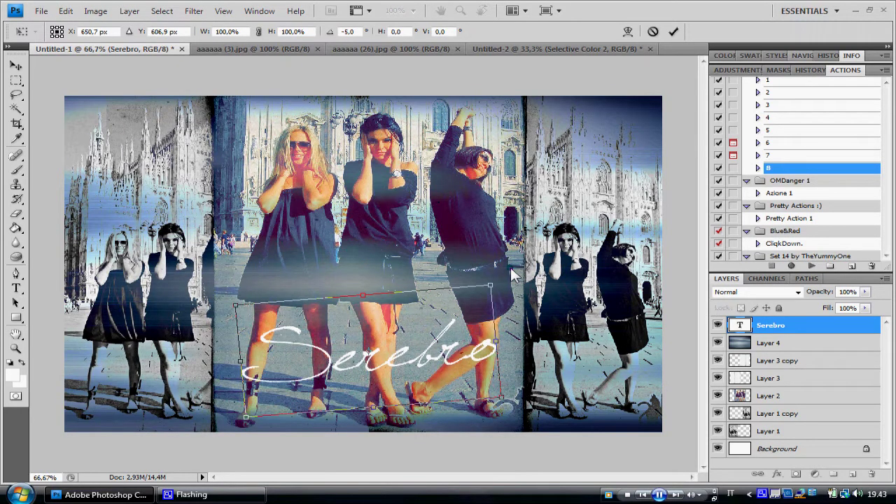
{"action": "left_click", "coordinate": [674, 32]}
{"action": "left_click", "coordinate": [797, 292]}
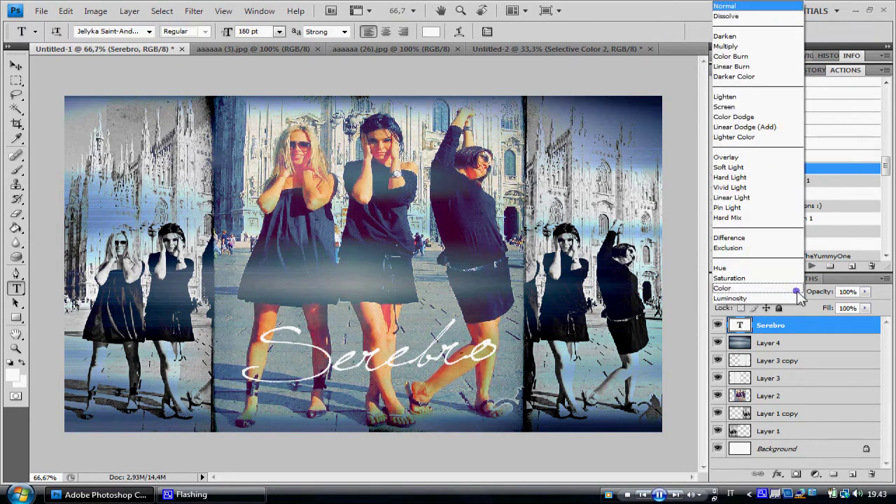
Step: Set the Serebro title layer's blend mode to Soft Light for faint, translucent script
{"action": "left_click", "coordinate": [767, 137]}
{"action": "key", "text": "Up"}
{"action": "key", "text": "Up"}
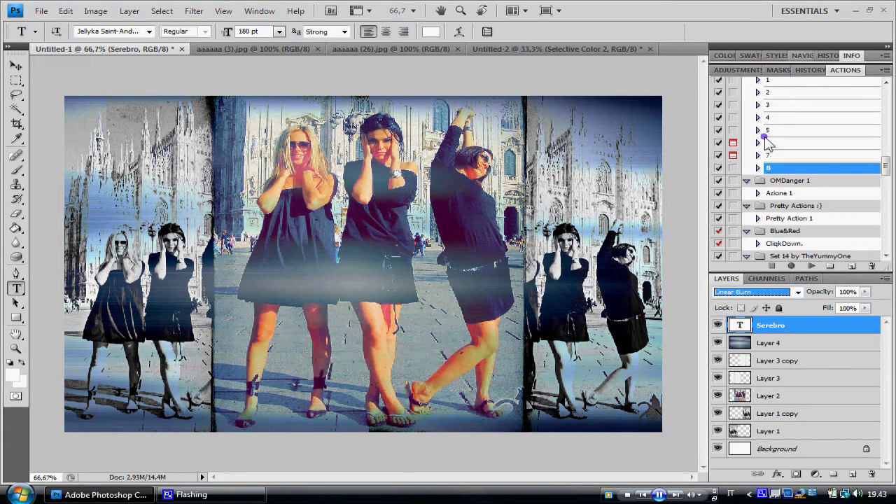
{"action": "key", "text": "Down"}
{"action": "key", "text": "Down"}
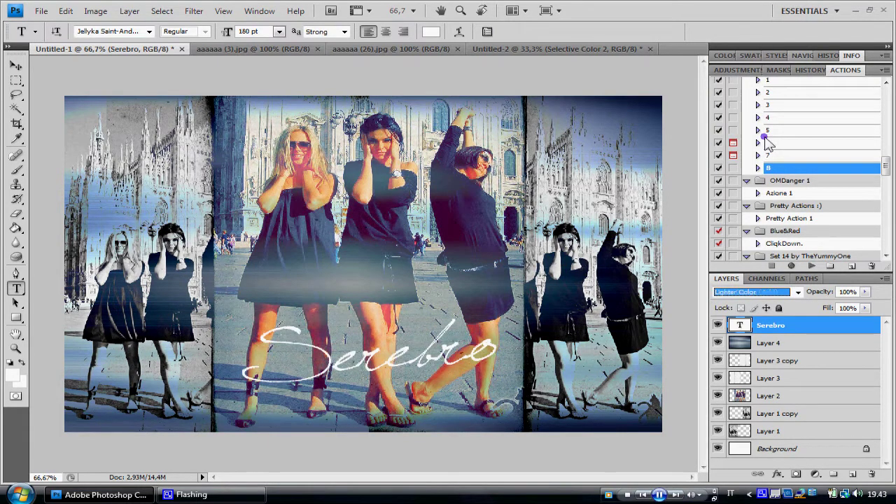
{"action": "key", "text": "Down"}
{"action": "key", "text": "Down"}
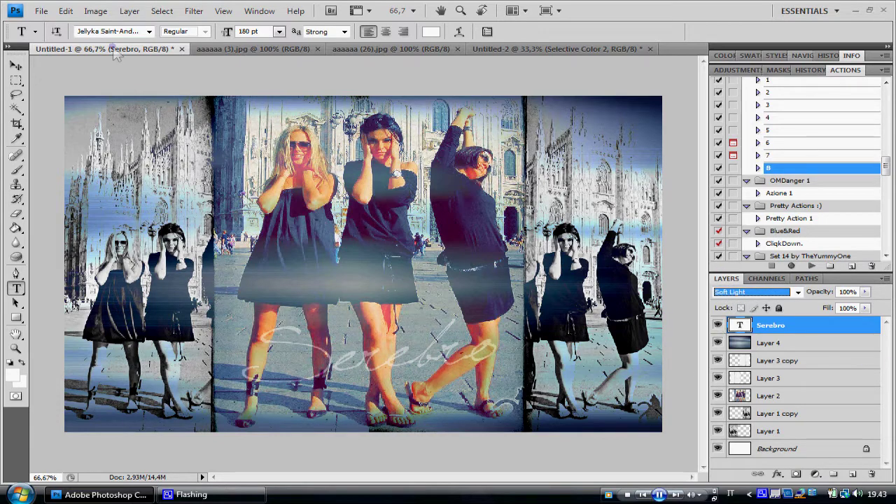
{"action": "left_click", "coordinate": [17, 65]}
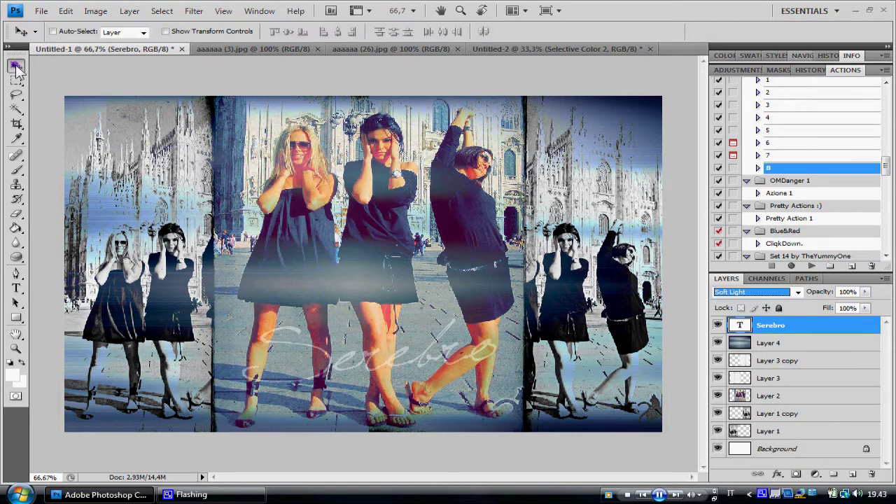
{"action": "left_click", "coordinate": [400, 369]}
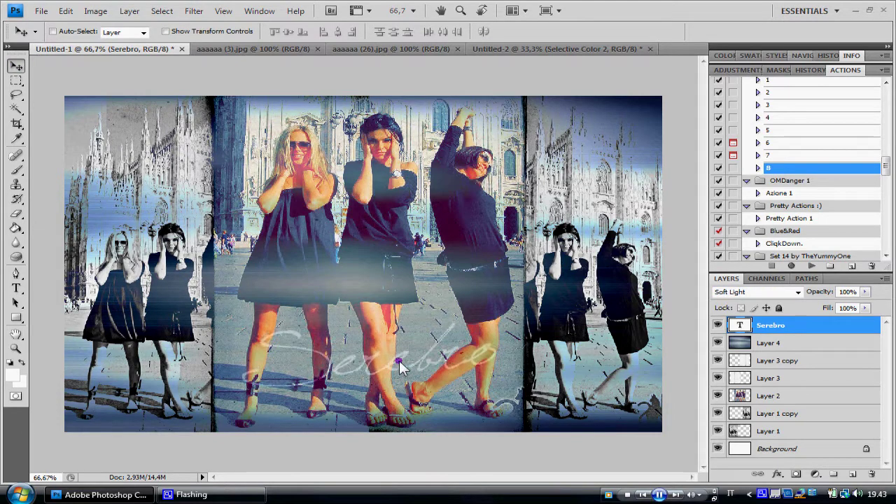
Step: Flatten all the collage layers into a single Background layer
{"action": "right_click", "coordinate": [821, 453]}
{"action": "left_click", "coordinate": [711, 441]}
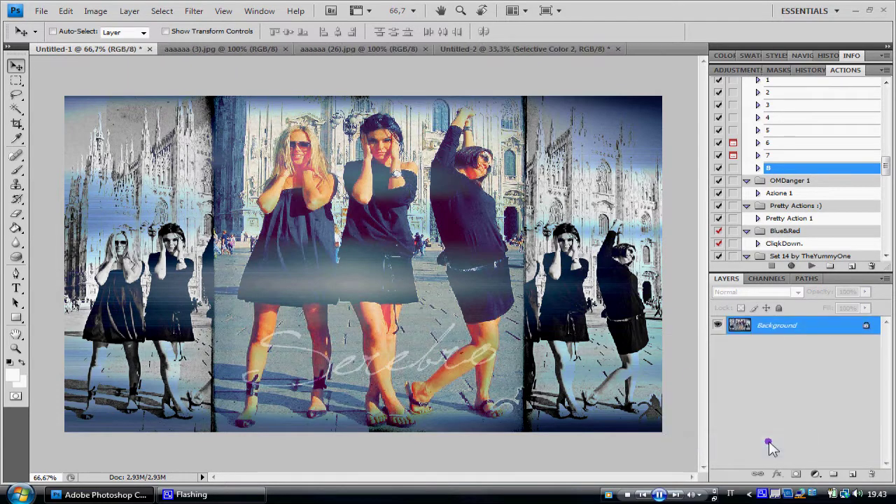
{"action": "left_click", "coordinate": [42, 11]}
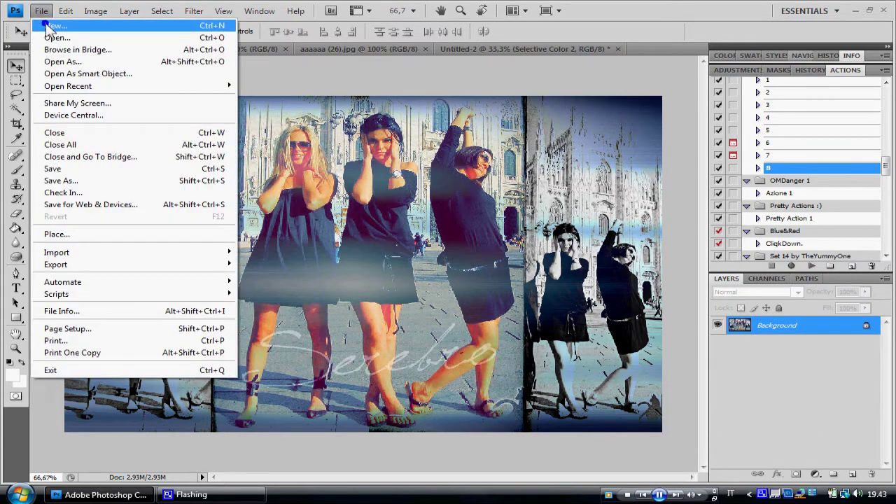
{"action": "left_click", "coordinate": [79, 178]}
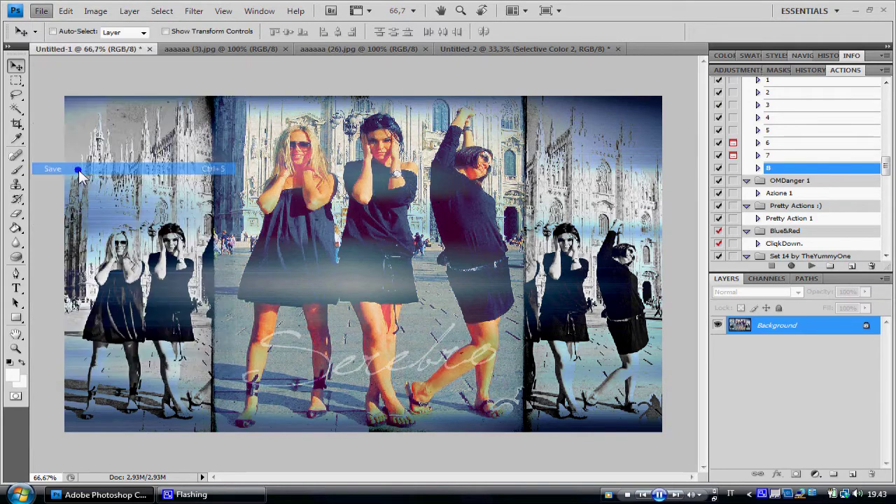
Step: Save the image as JPEG Untitled-1.jpg on the Desktop at quality 12 (Maximum)
{"action": "left_click", "coordinate": [591, 280]}
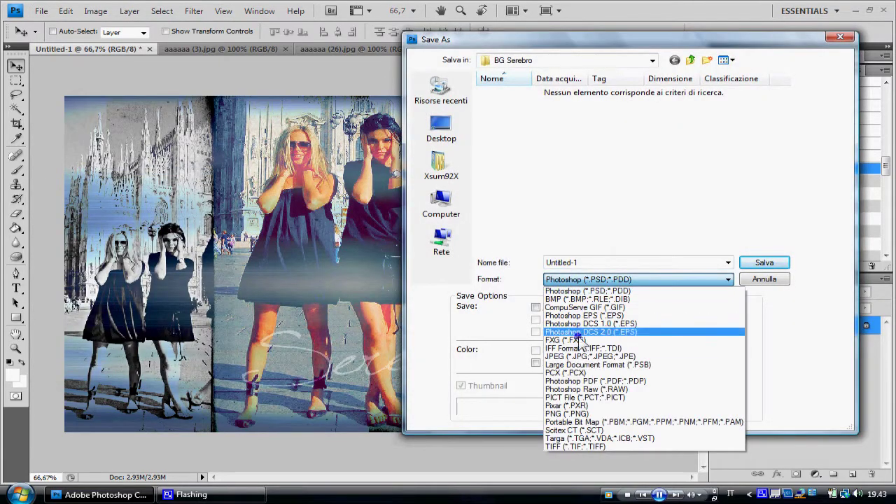
{"action": "left_click", "coordinate": [579, 359]}
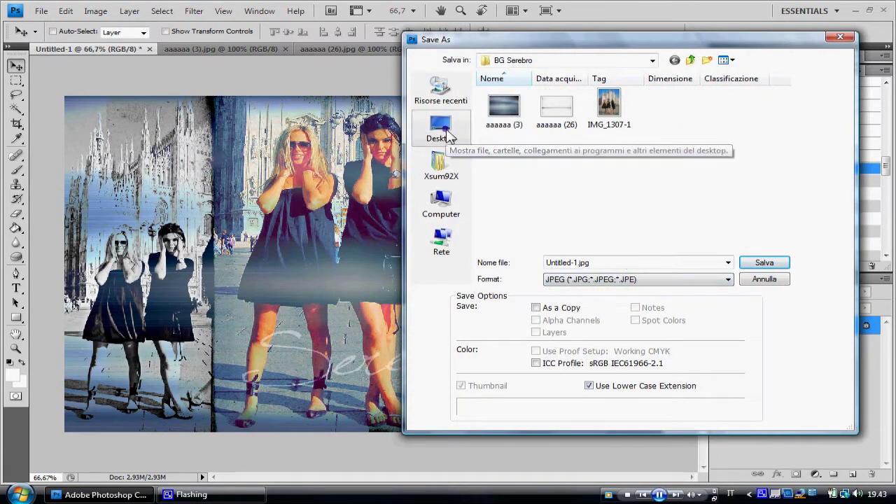
{"action": "left_click", "coordinate": [614, 263]}
{"action": "left_click", "coordinate": [459, 134]}
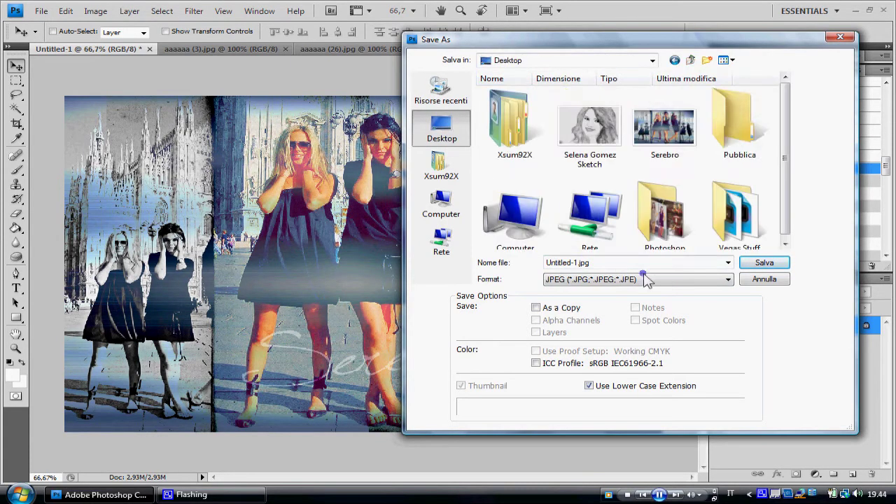
{"action": "left_click", "coordinate": [767, 263]}
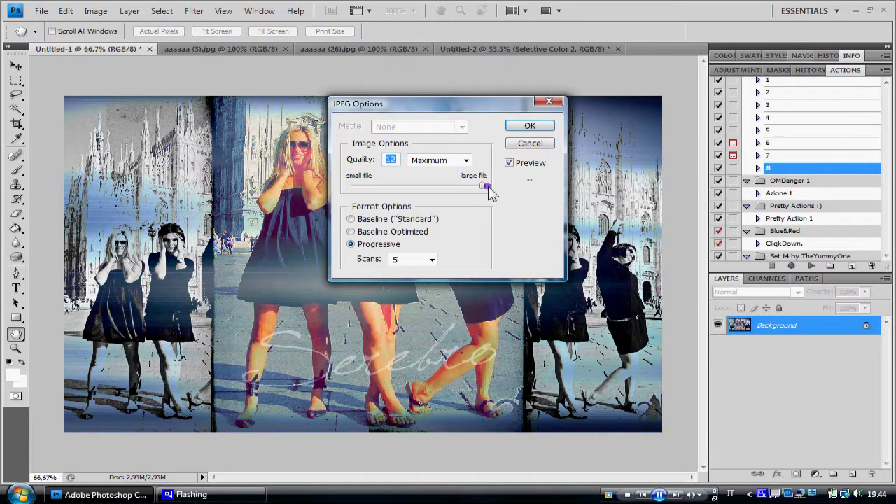
{"action": "left_click", "coordinate": [526, 128]}
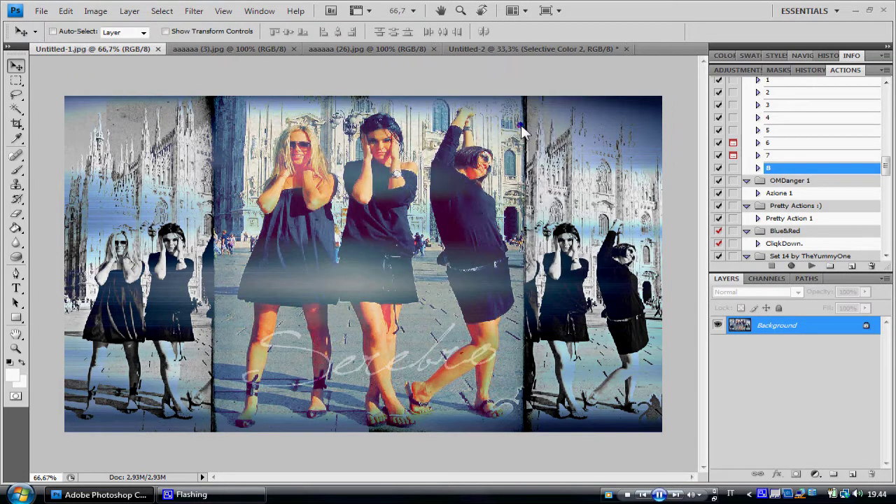
Step: Minimize Photoshop and open Untitled-1.jpg from the desktop in Picasa Photo Viewer
{"action": "left_click", "coordinate": [98, 494]}
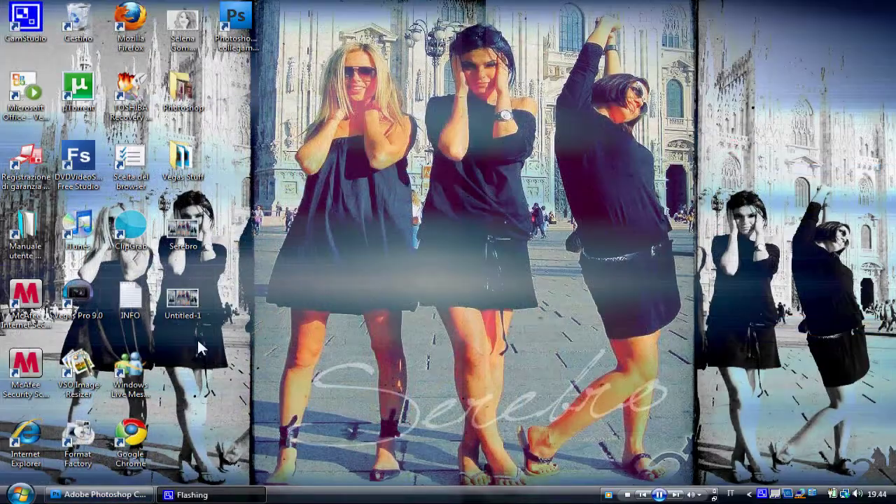
{"action": "double_click", "coordinate": [186, 299]}
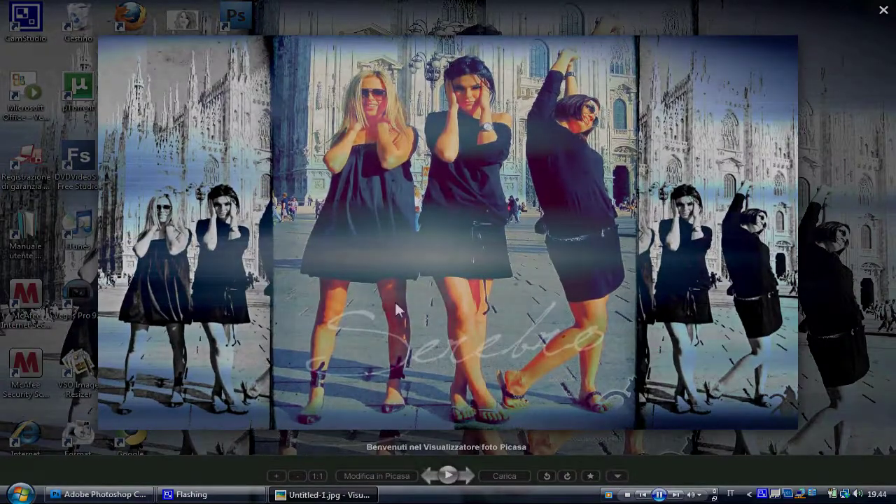